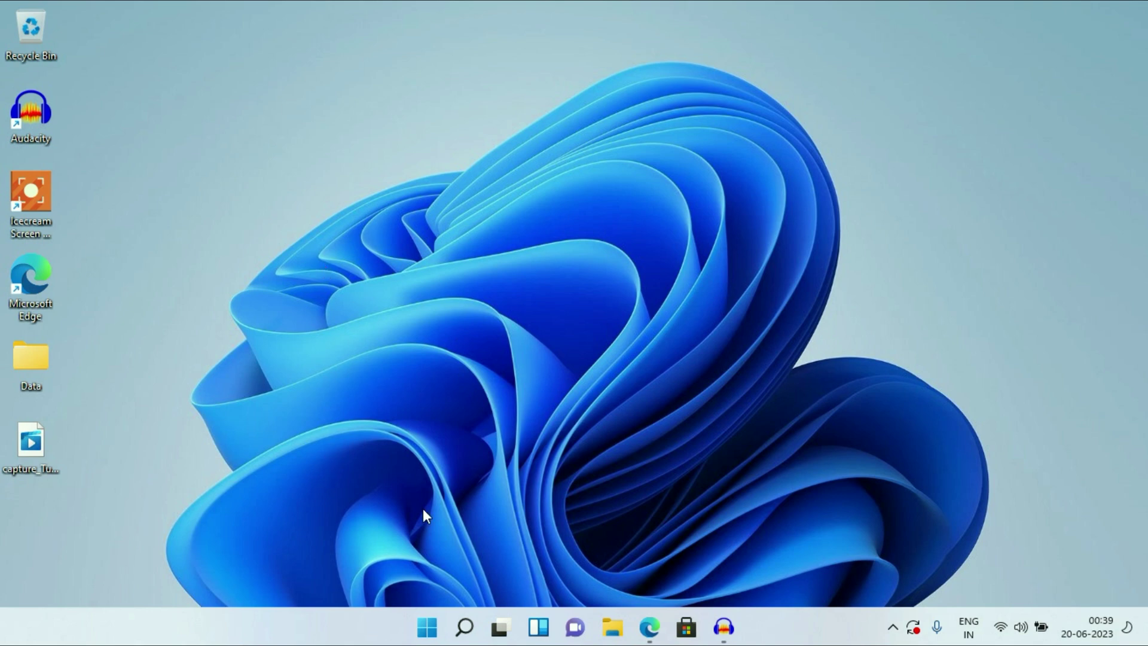
In Control Panel's Internet Options LAN settings, disable the proxy server and enable Automatically detect settings.
click(464, 627)
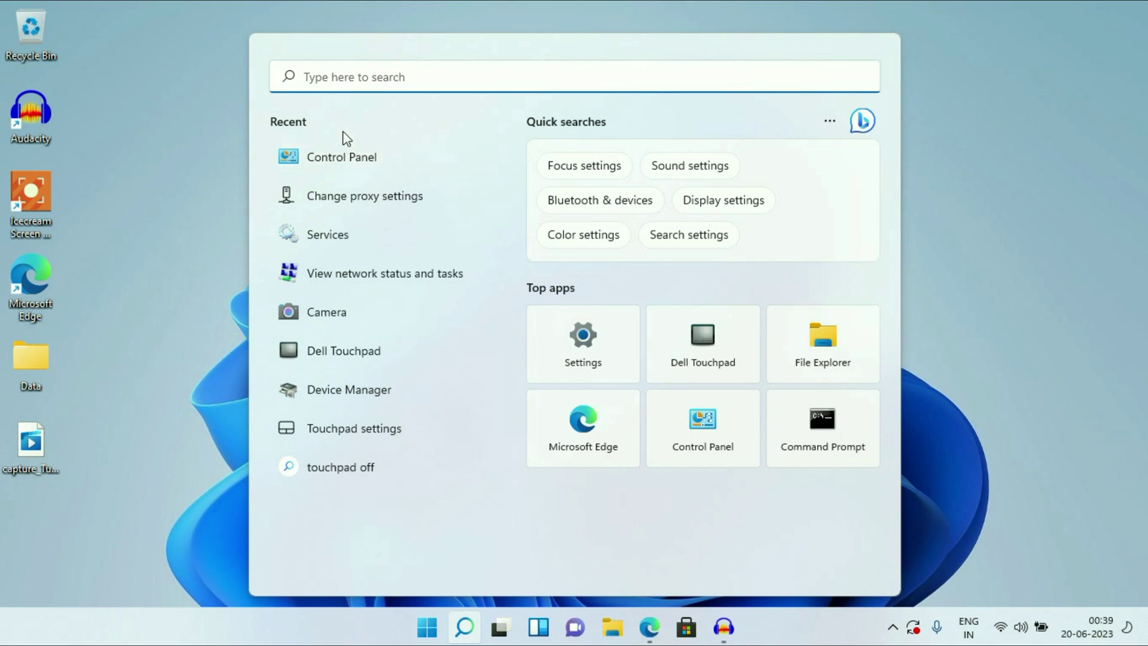
text(control)
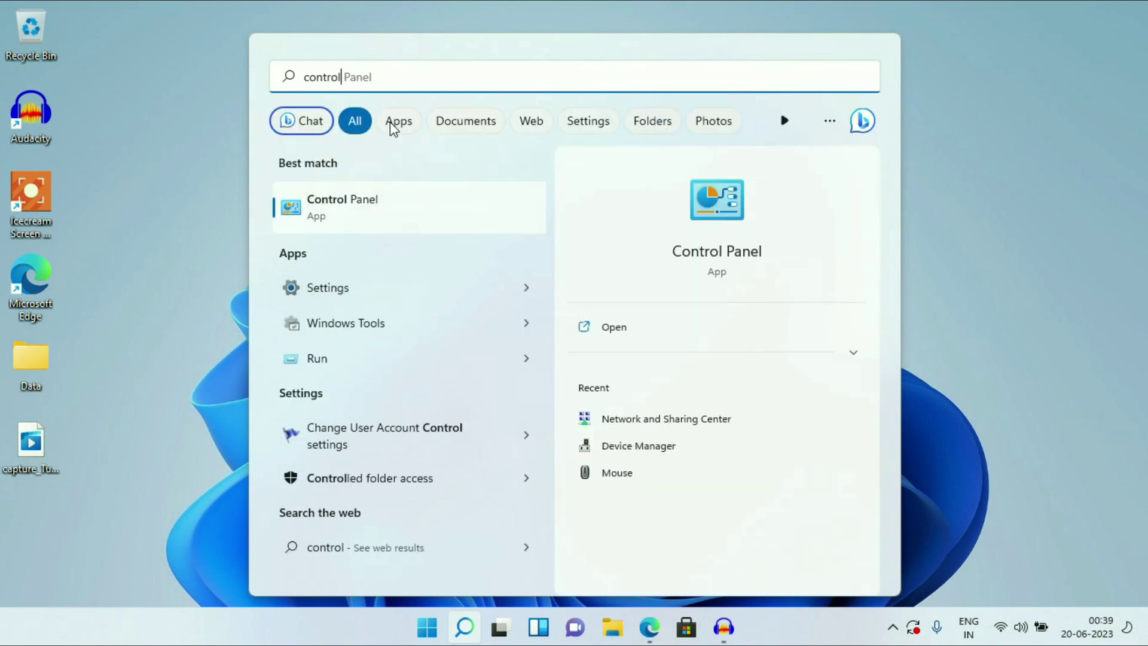
click(329, 210)
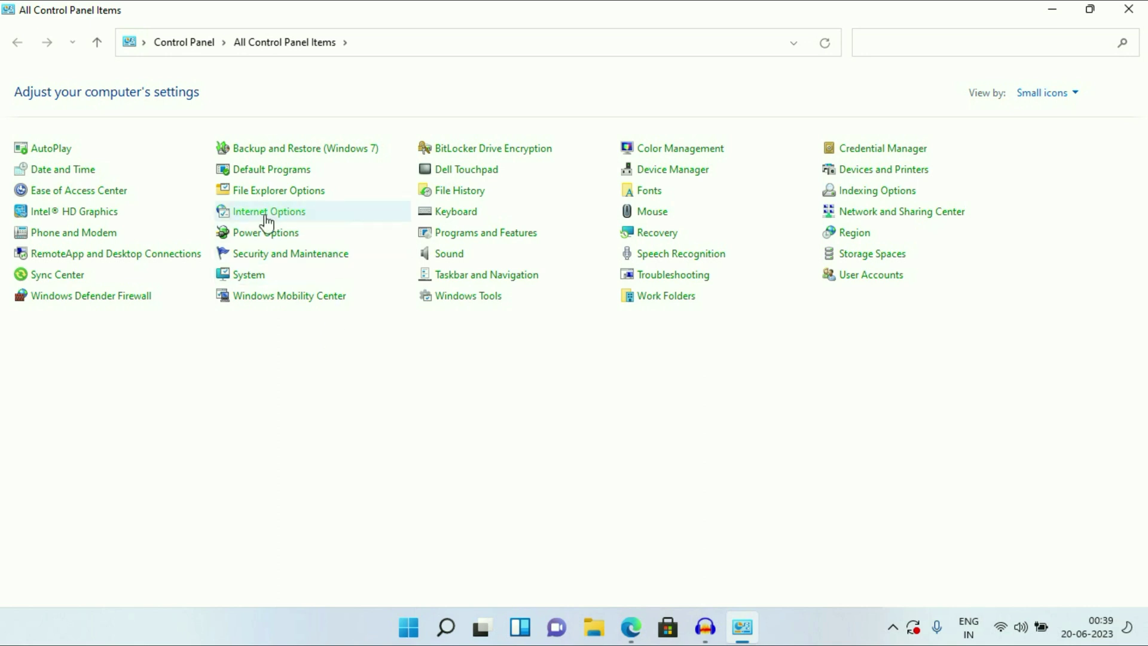
click(292, 215)
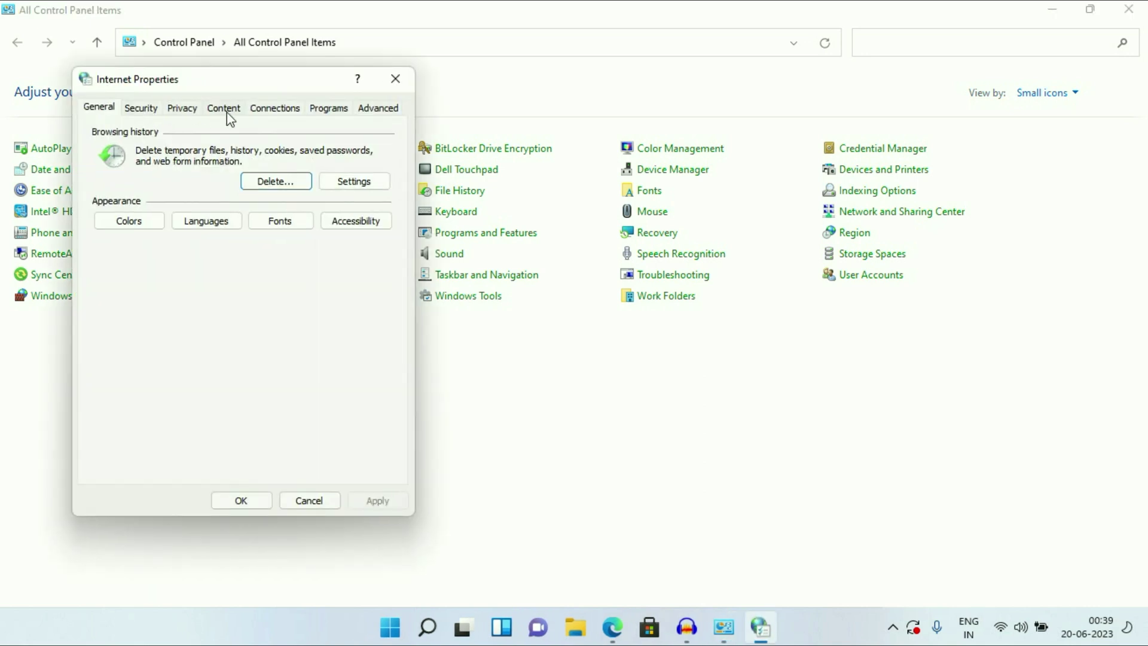
click(291, 110)
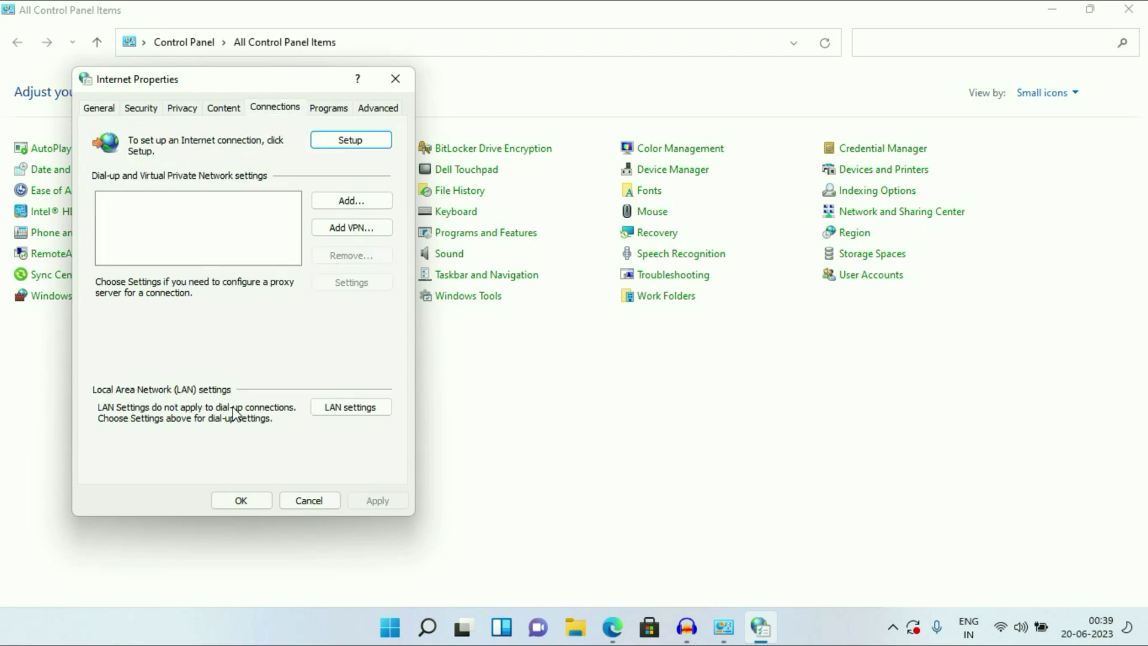
click(359, 409)
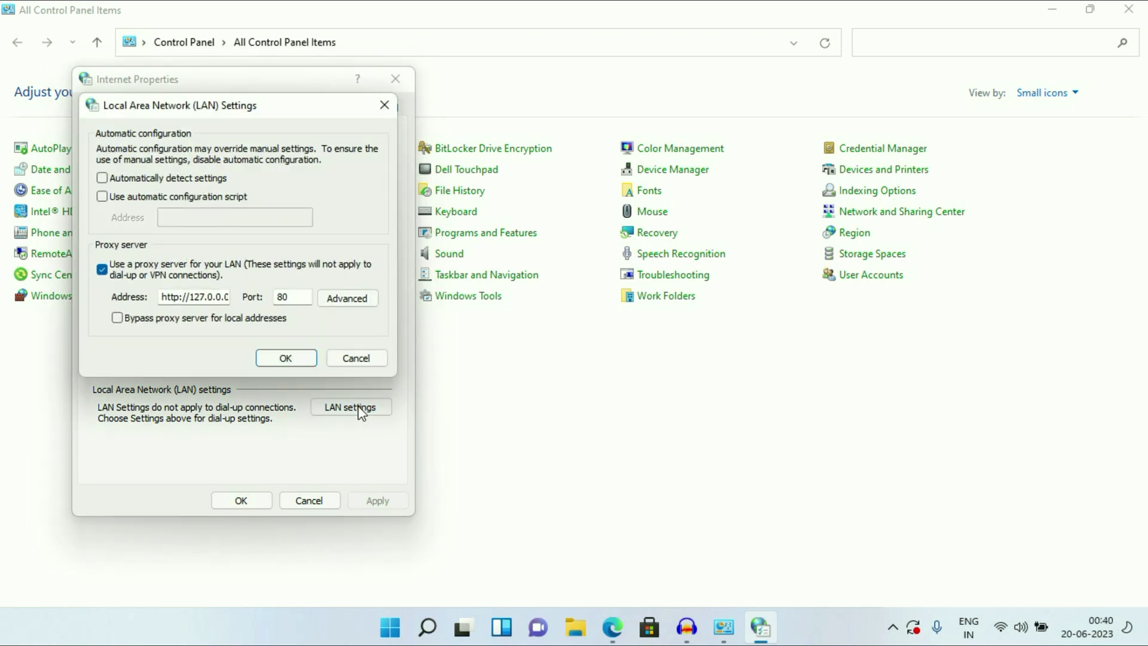
click(103, 270)
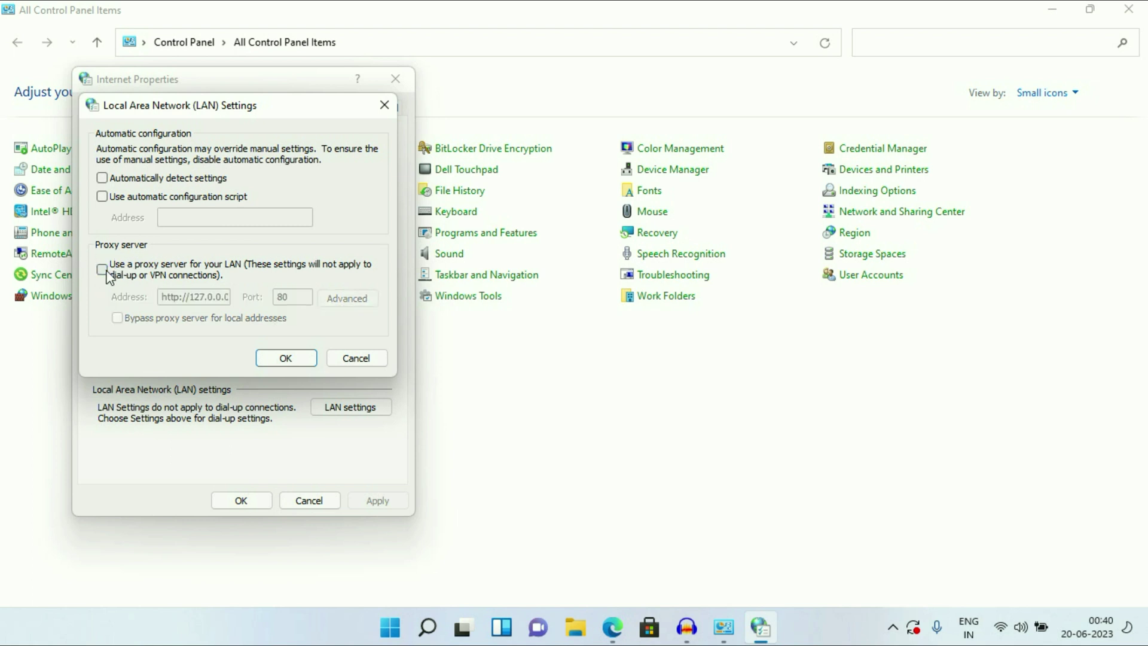
click(103, 179)
click(298, 362)
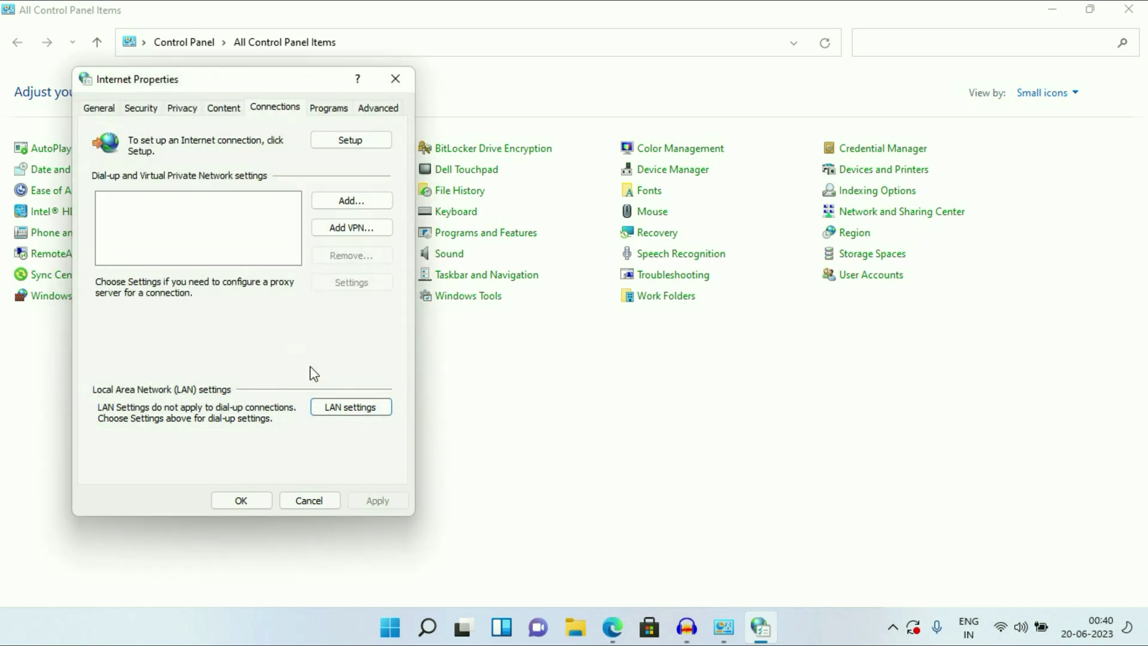
Keep Wi-Fi (E302) TCP/IPv4 on obtaining IP and DNS addresses automatically, then close its dialogs.
click(246, 500)
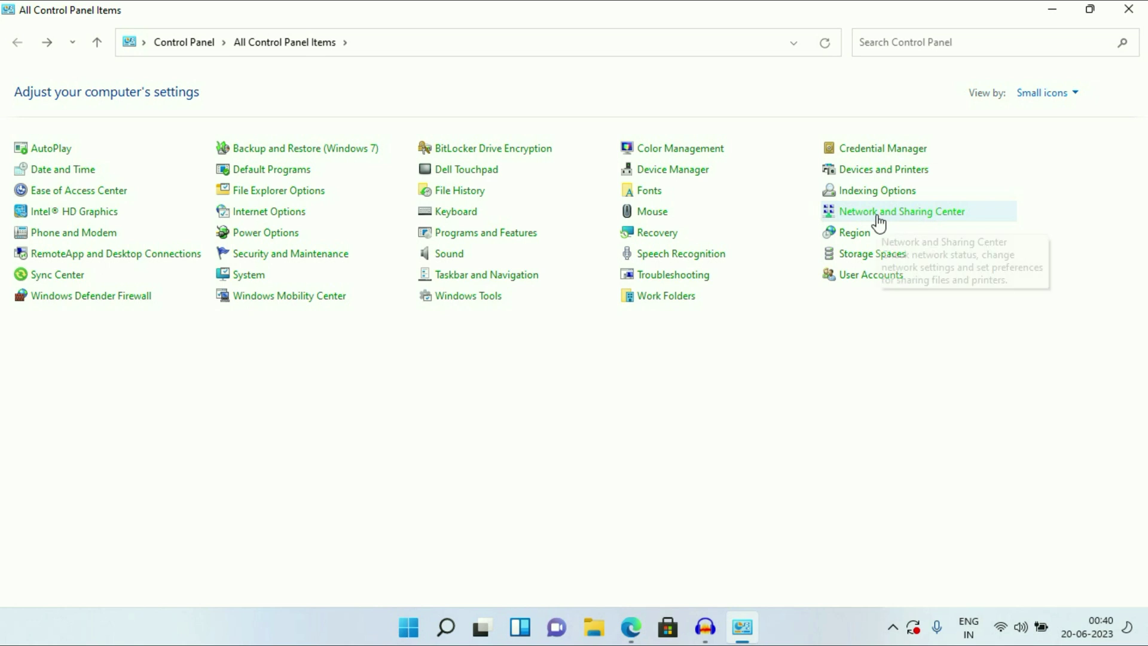
click(937, 215)
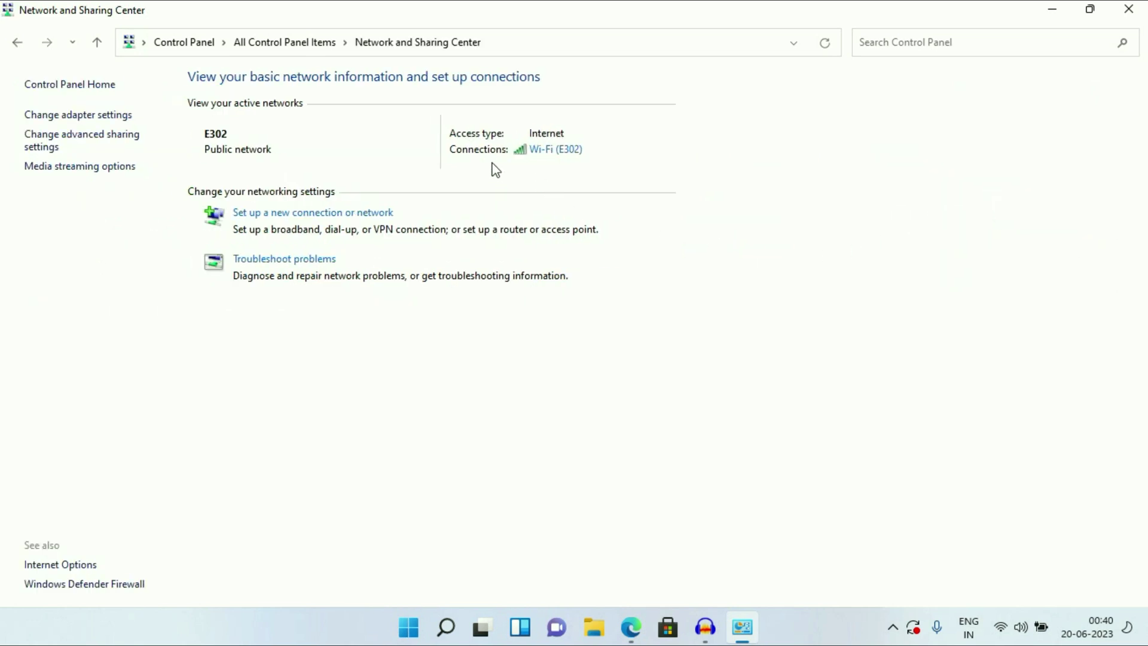
click(560, 155)
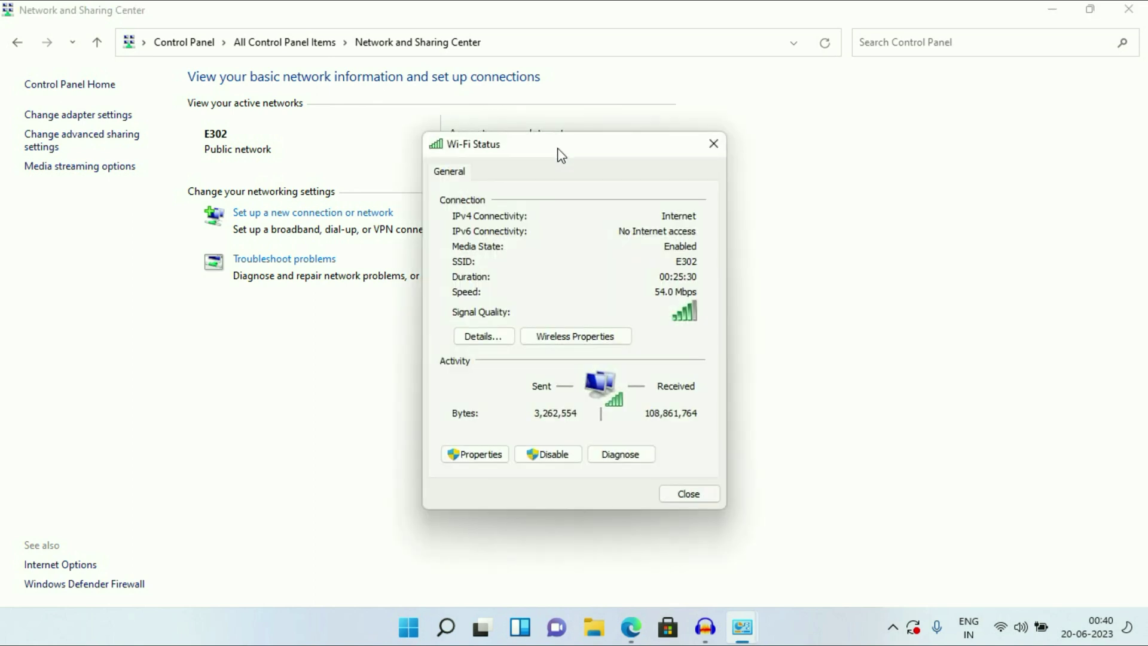
click(485, 456)
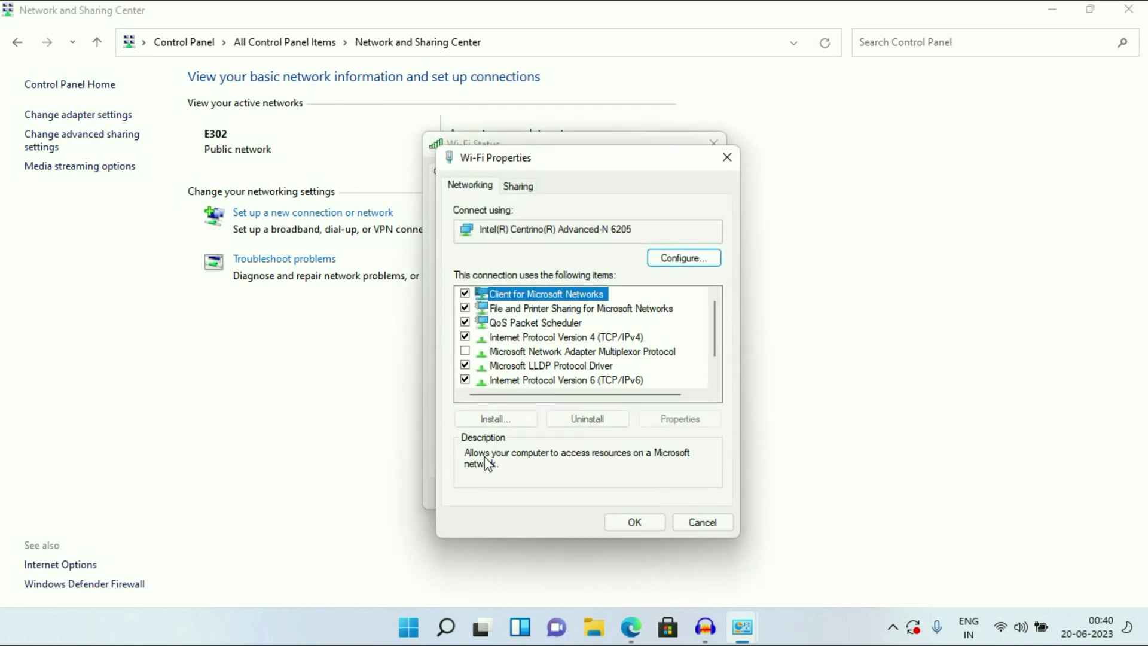
click(510, 338)
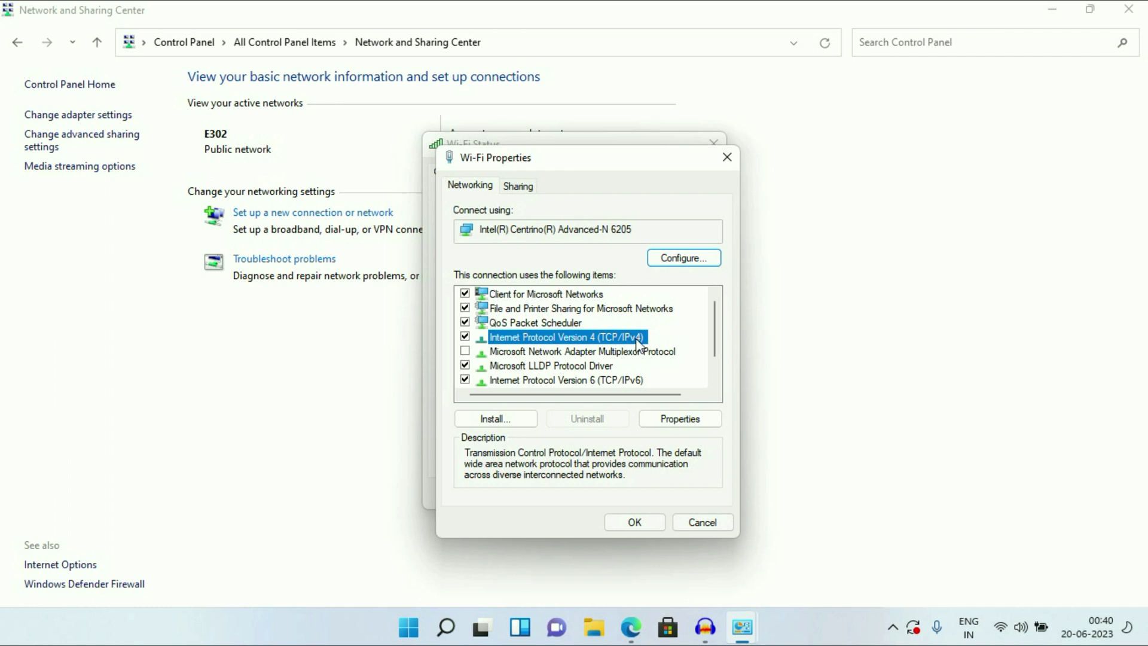
click(712, 420)
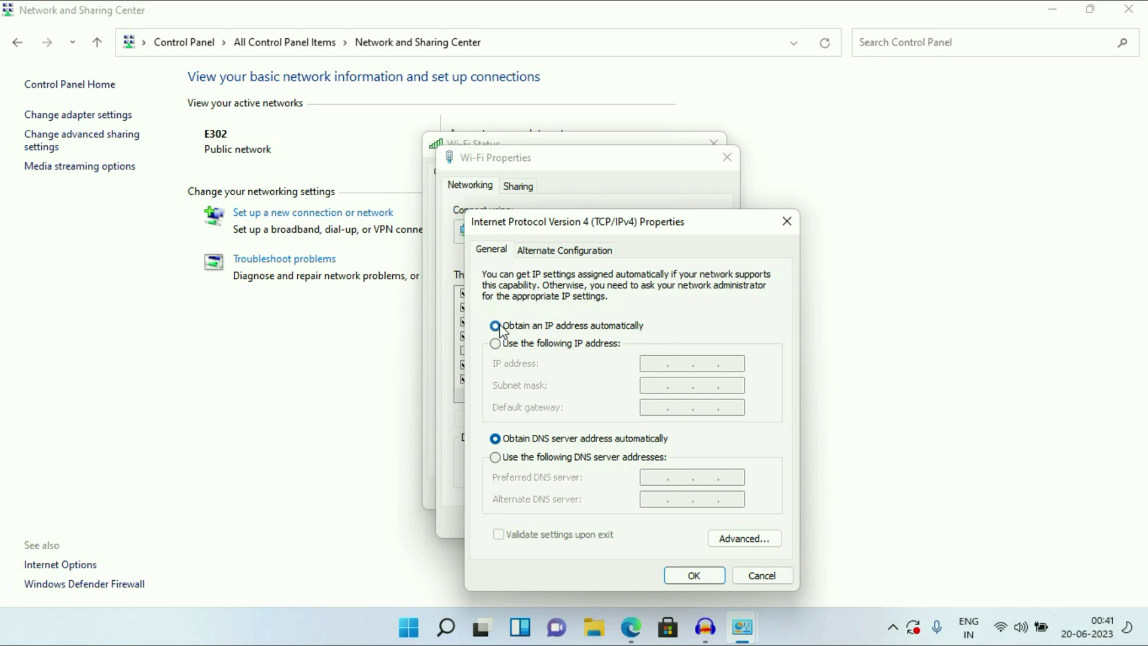
click(705, 578)
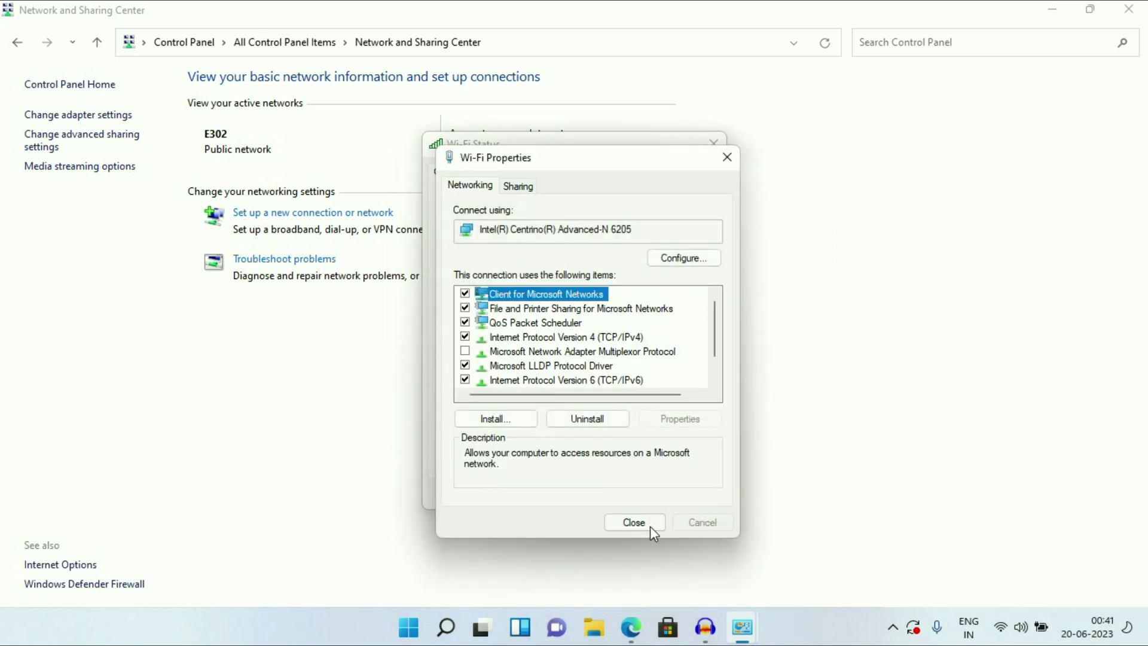
click(649, 525)
click(694, 494)
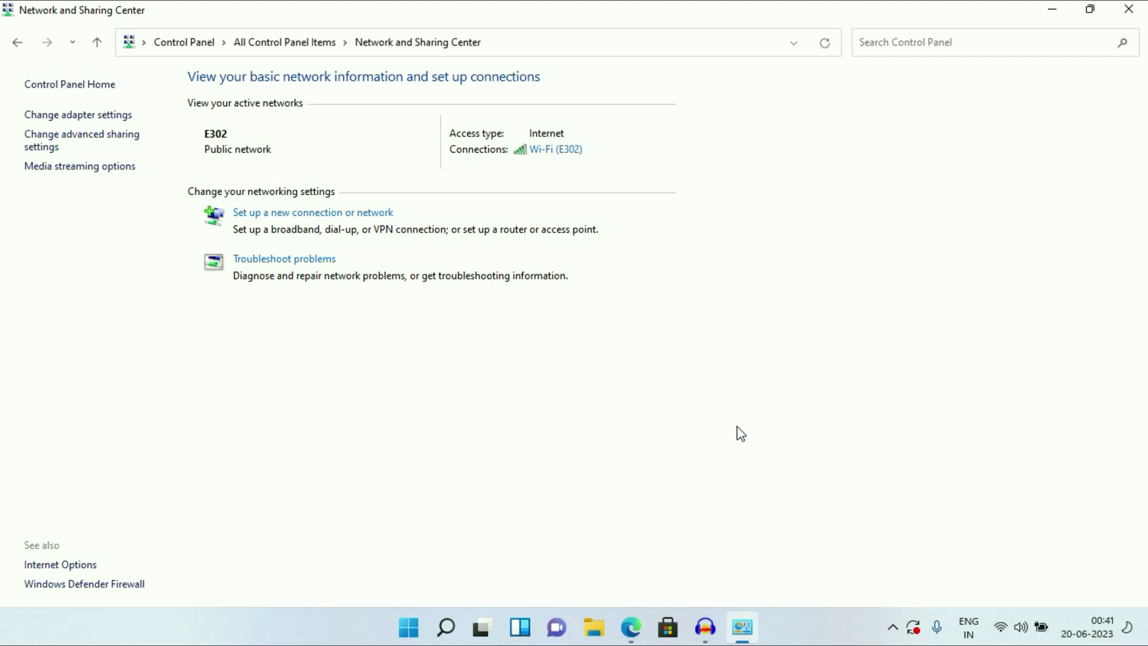
Open the Other troubleshooters list in Troubleshoot settings, found by searching 'troub'.
click(1129, 9)
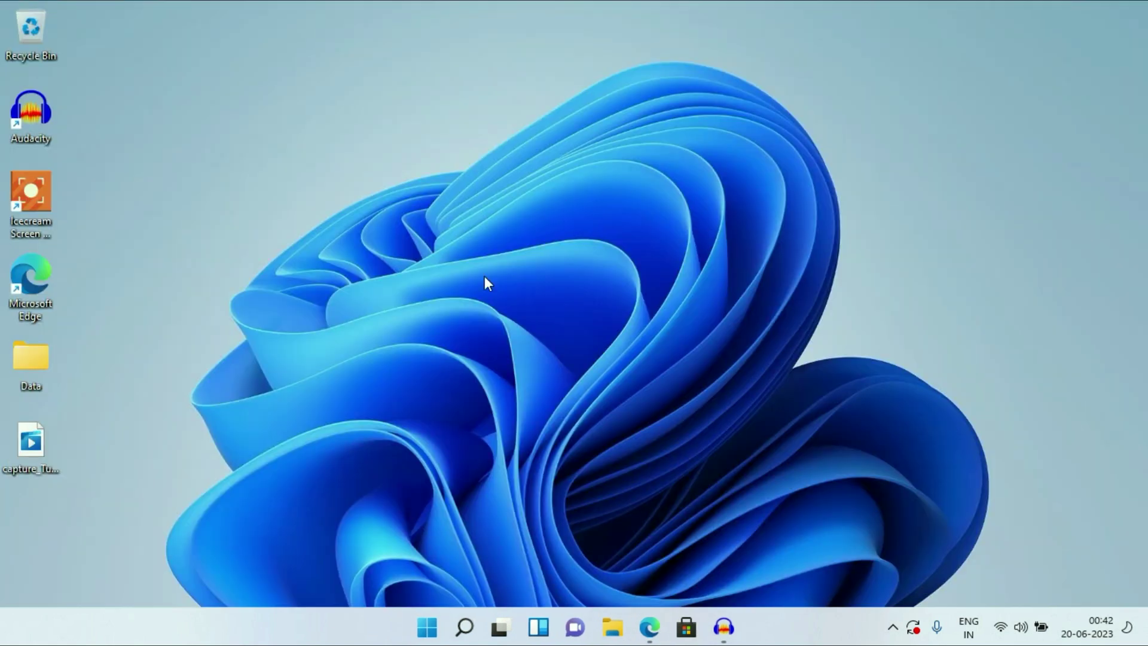
click(470, 621)
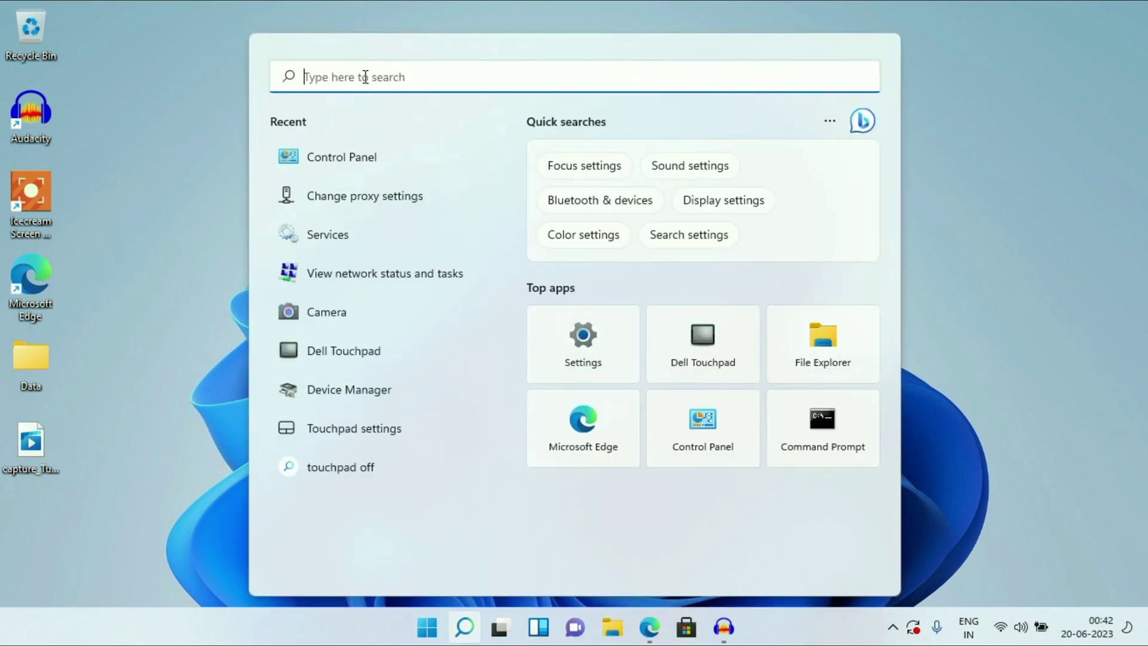
text(troub)
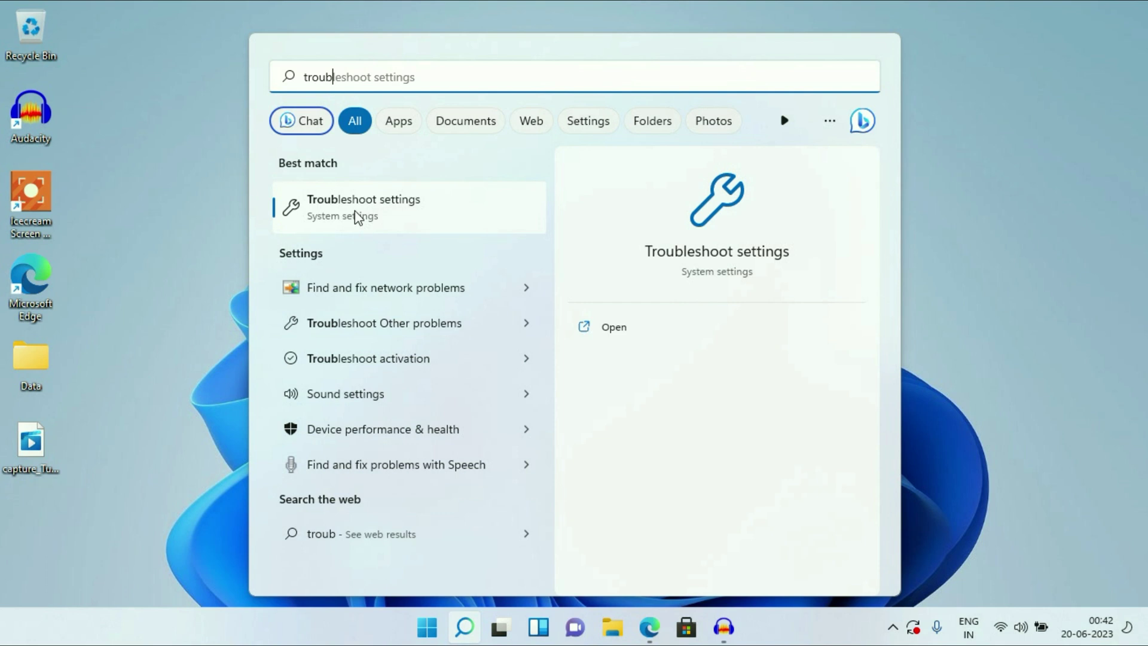
click(404, 218)
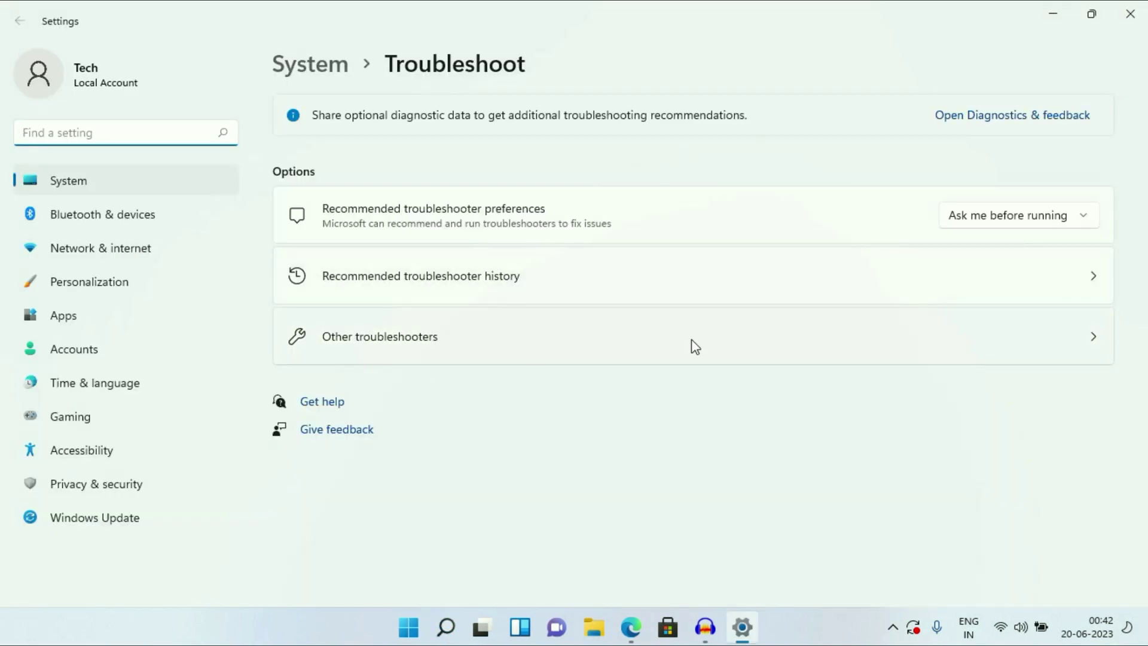
click(1092, 343)
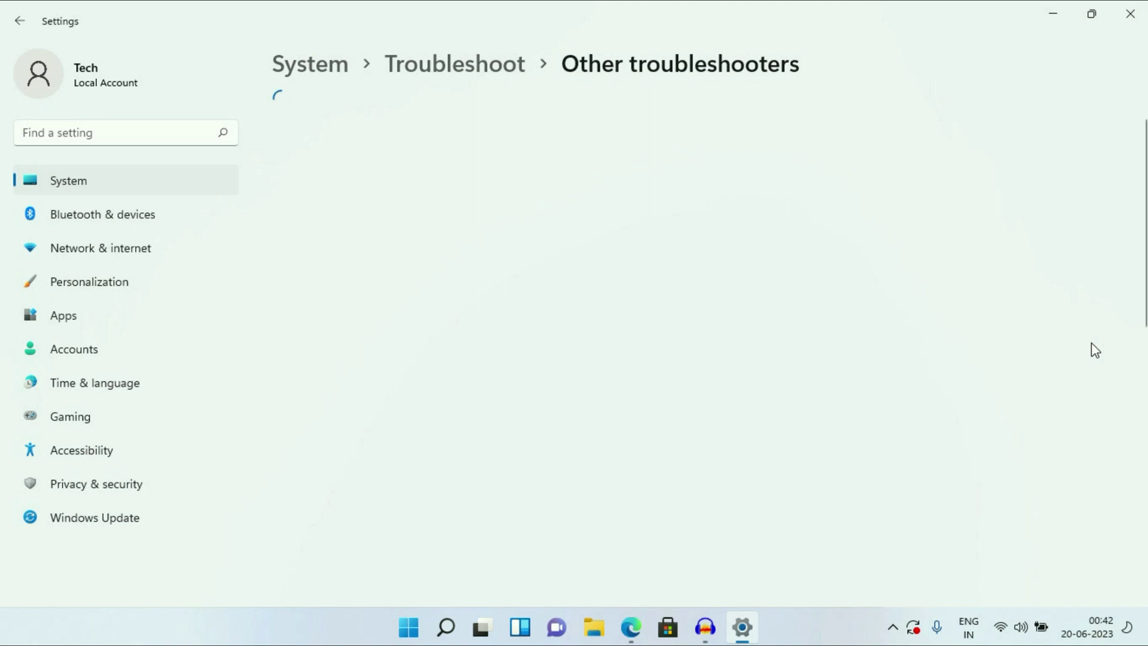
Run the Network Adapter troubleshooter on the Wi-Fi adapter and close its no-problem-found result.
scroll(511, 152, down, 4)
scroll(511, 152, down, 4)
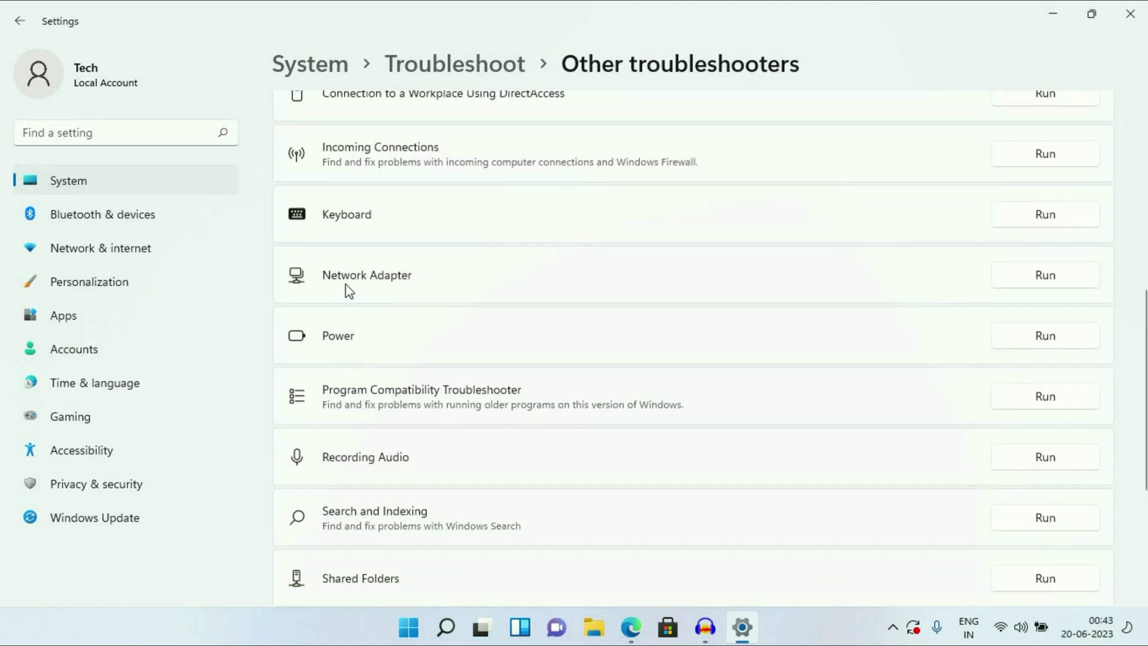
click(1025, 280)
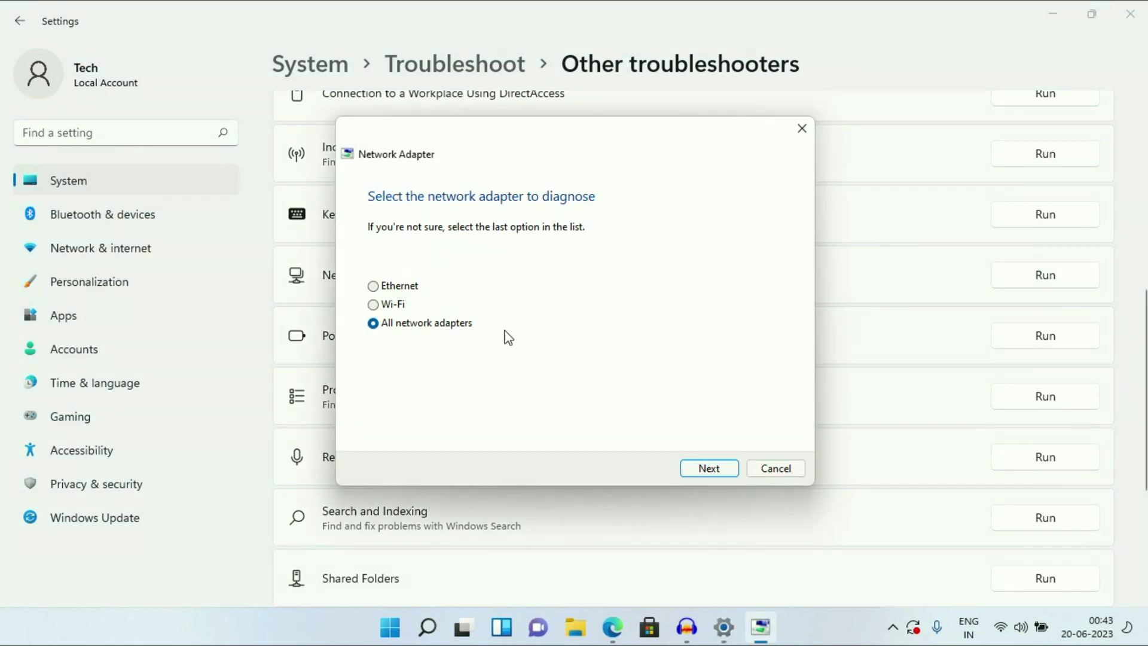
click(374, 306)
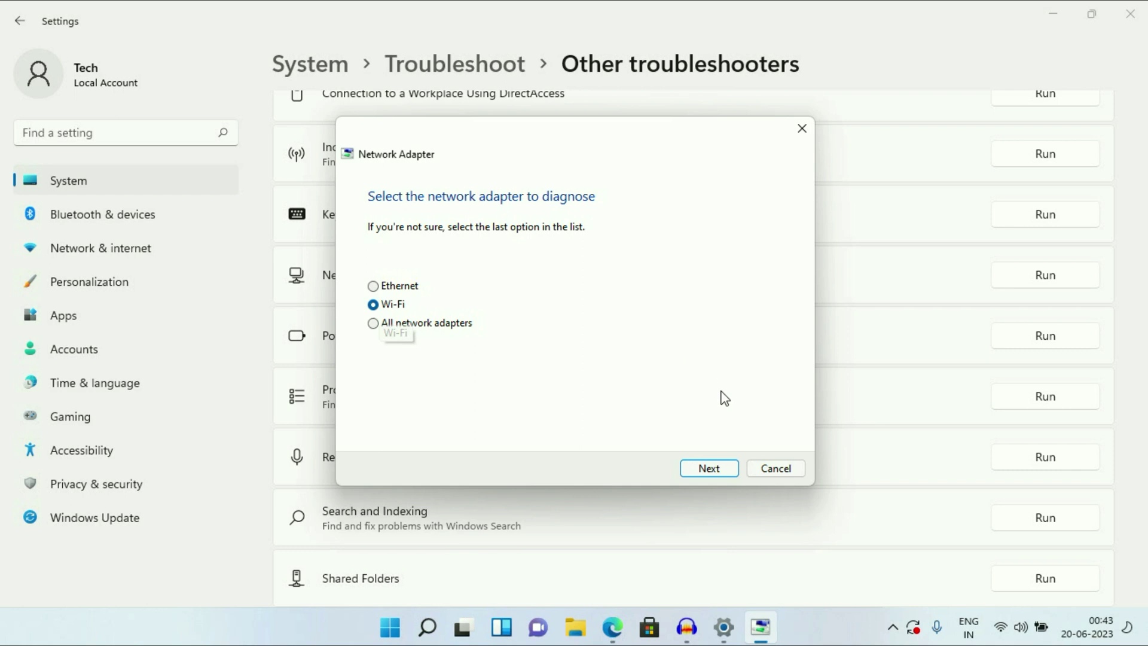
click(712, 470)
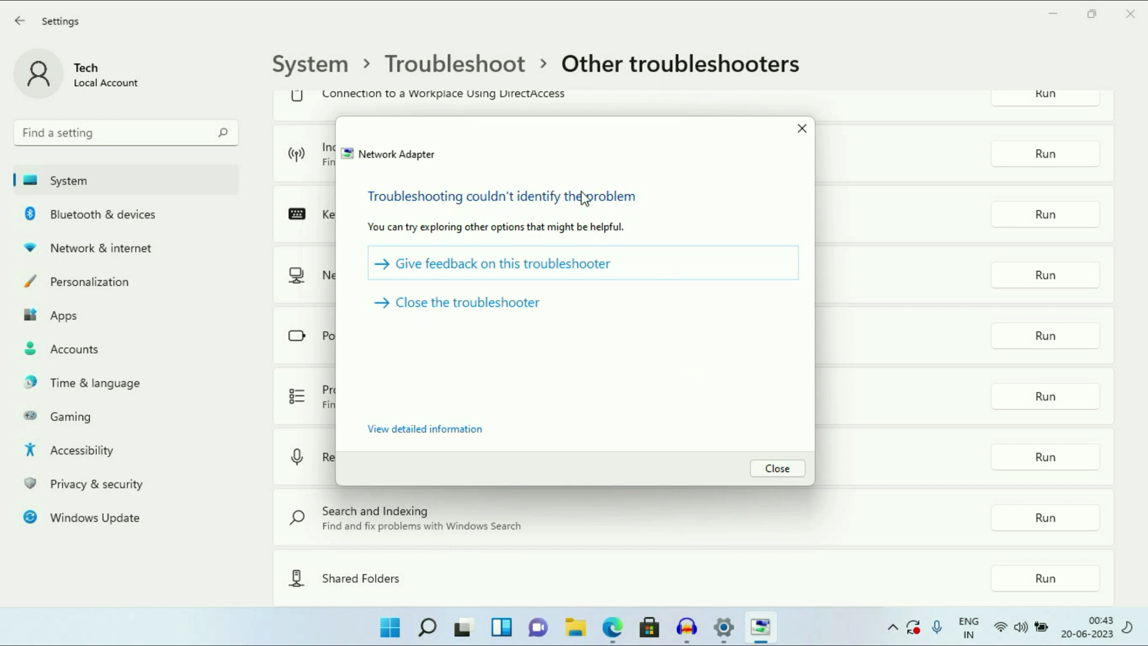
click(793, 471)
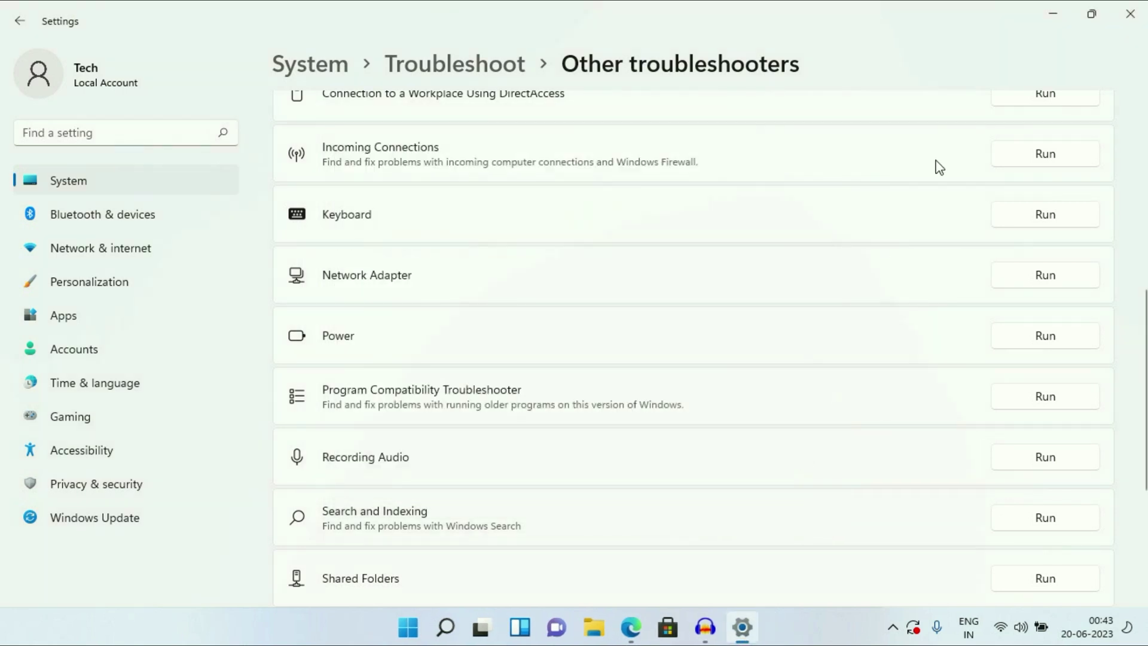
Go to the Network reset page under Network & internet's Advanced network settings.
click(1136, 10)
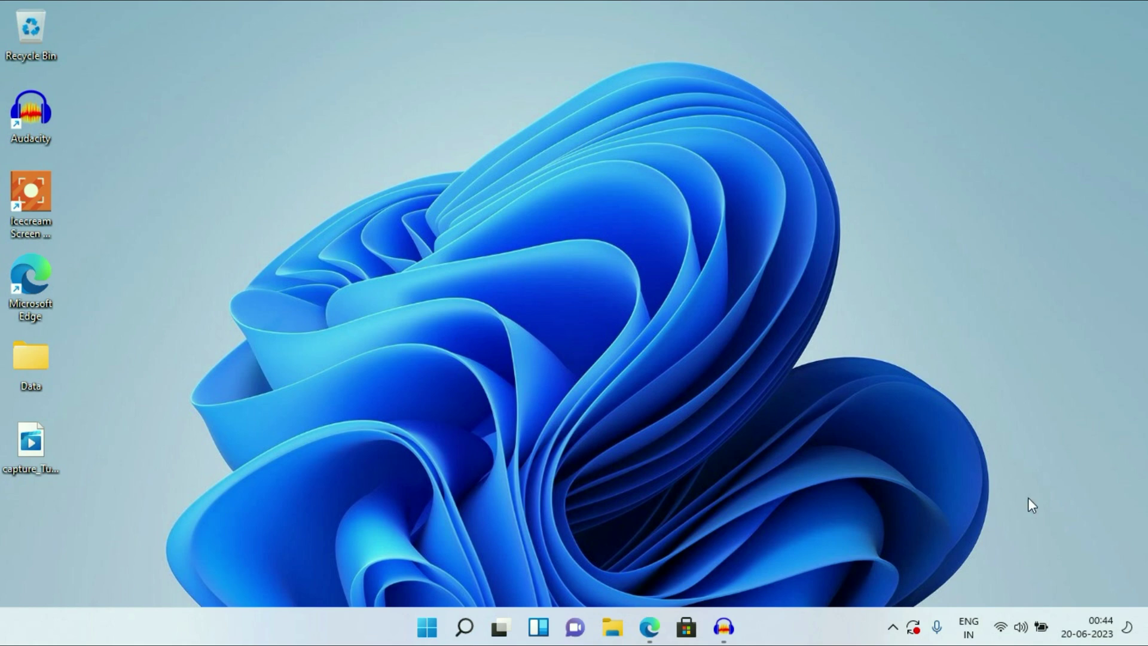
right_click(1004, 626)
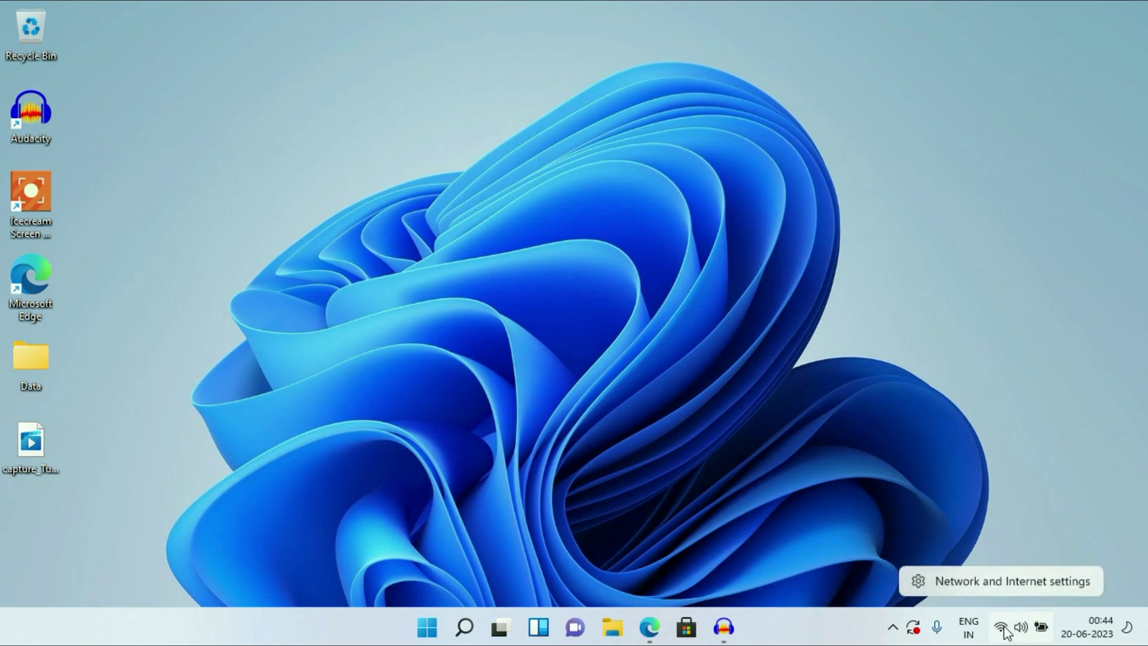
click(975, 582)
scroll(775, 288, down, 1)
scroll(776, 289, down, 1)
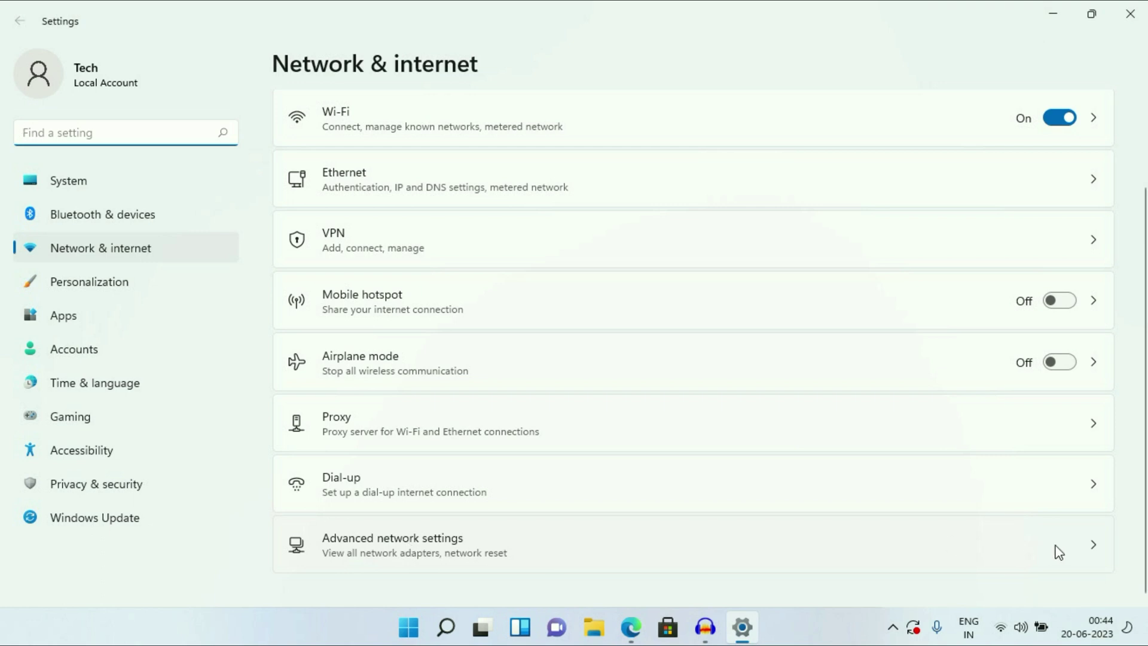
click(1102, 548)
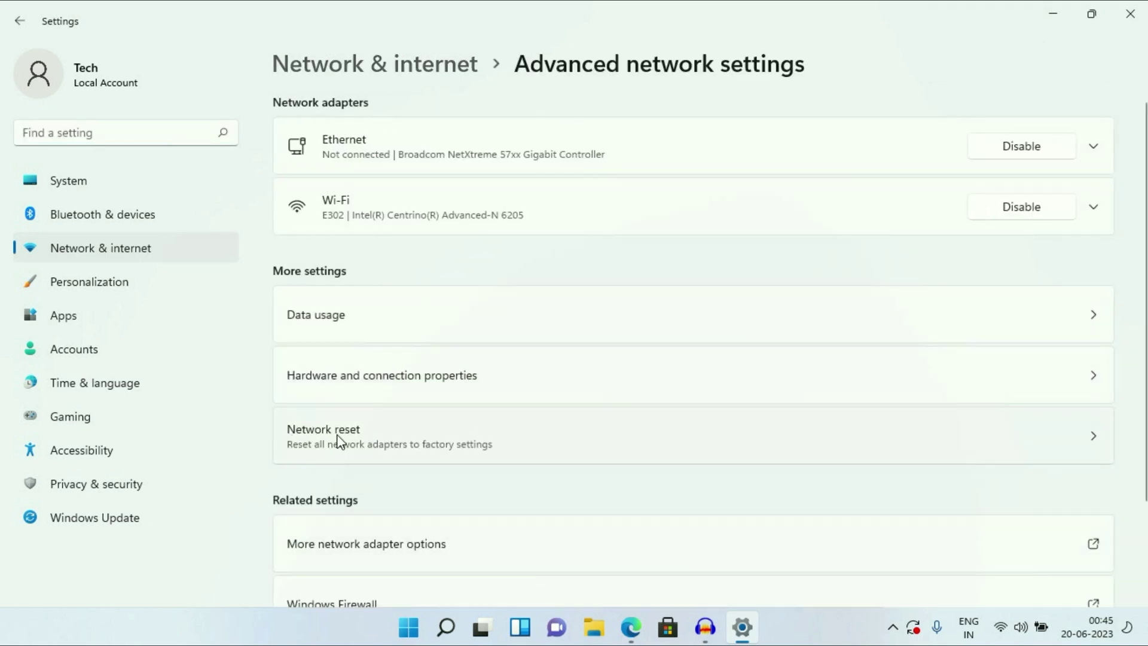
click(1095, 443)
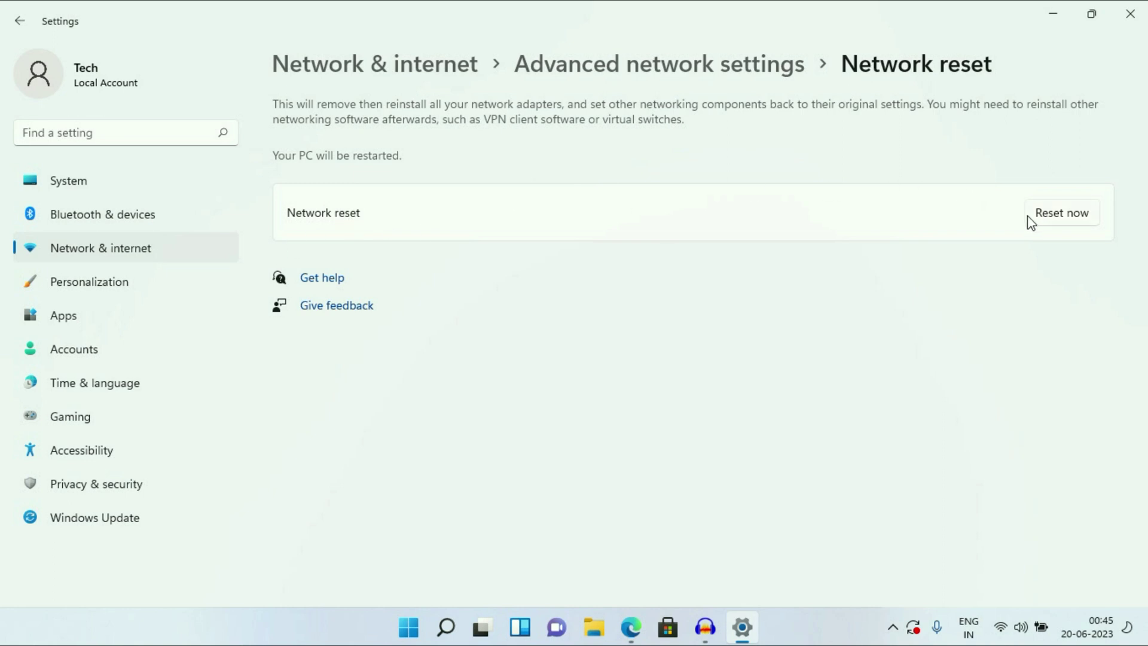
Reset all network settings, confirm, dismiss the sign-out warning, and check network status after restart.
click(1060, 220)
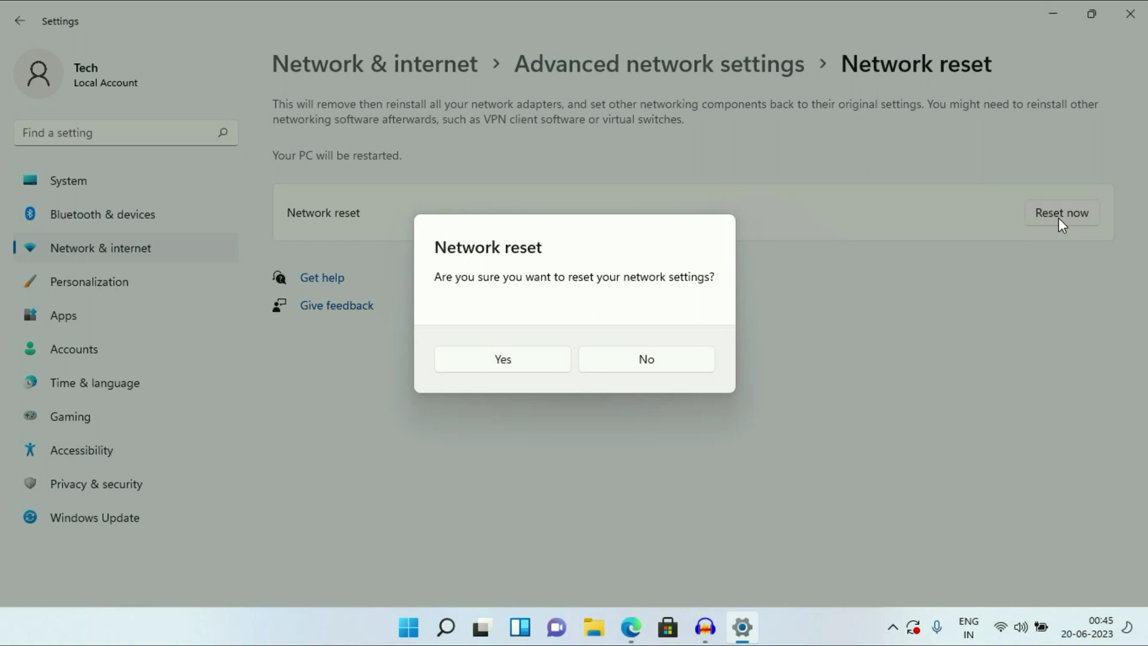
click(540, 367)
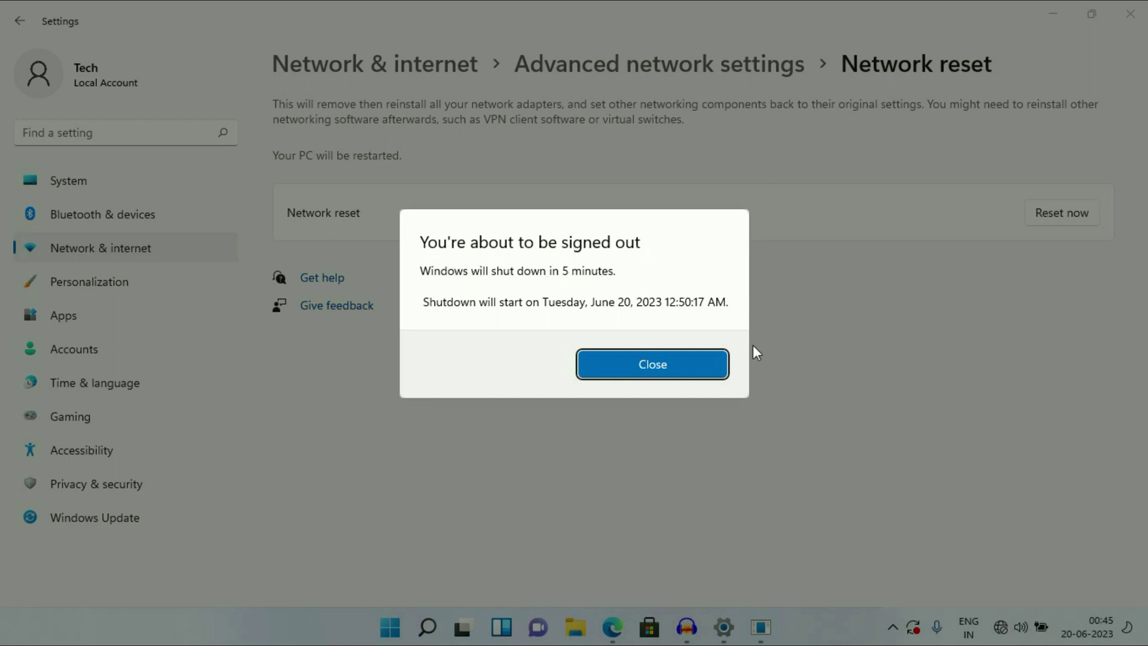
click(716, 376)
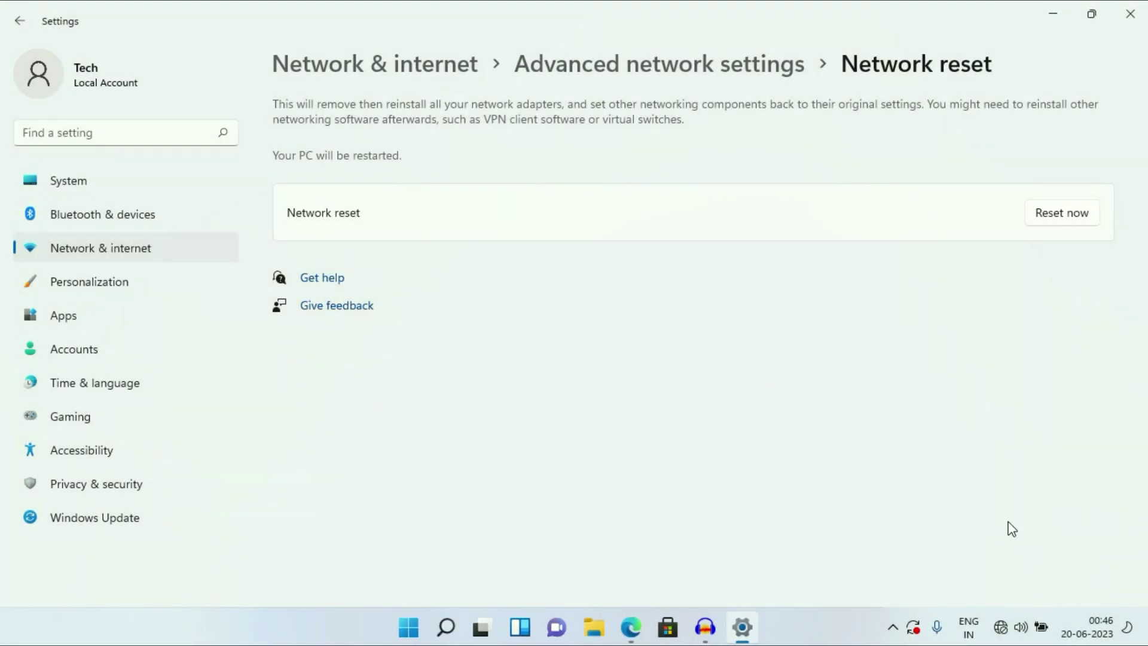
click(1001, 628)
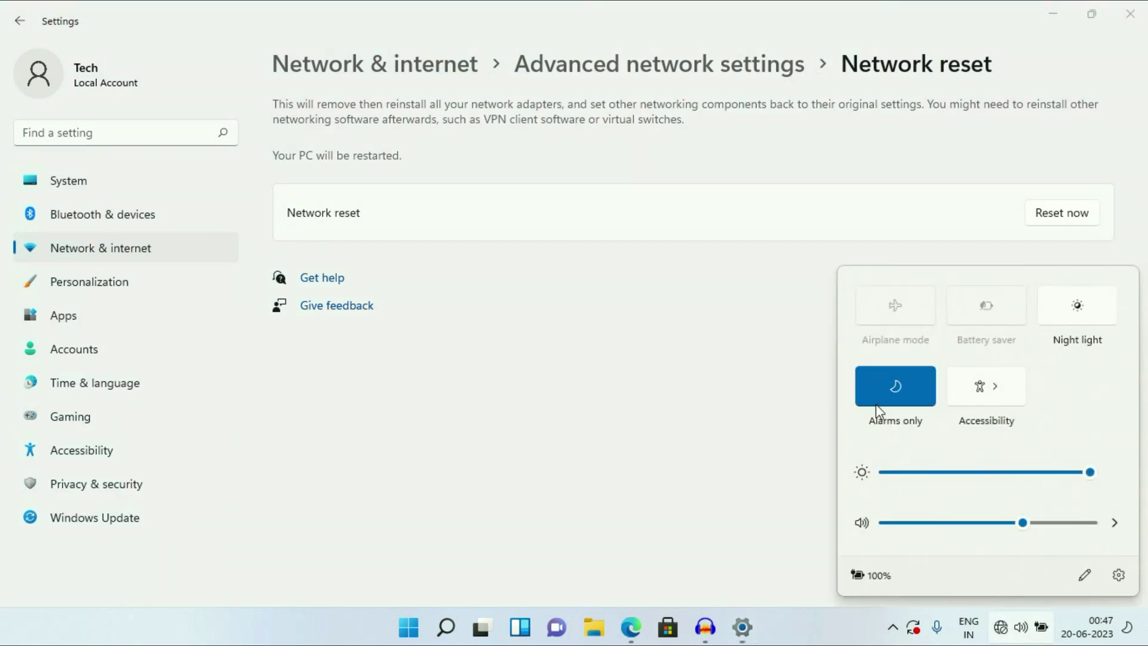
click(680, 366)
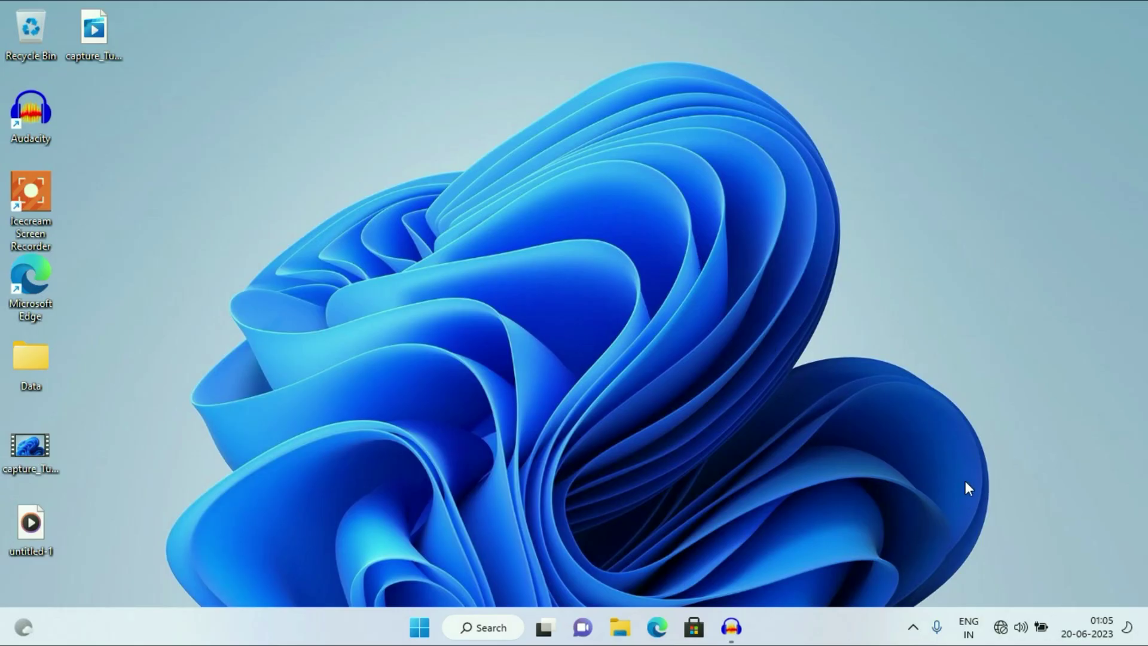
Connect to the E302 Wi-Fi network by pasting its security key, then confirm it's connected.
click(1016, 627)
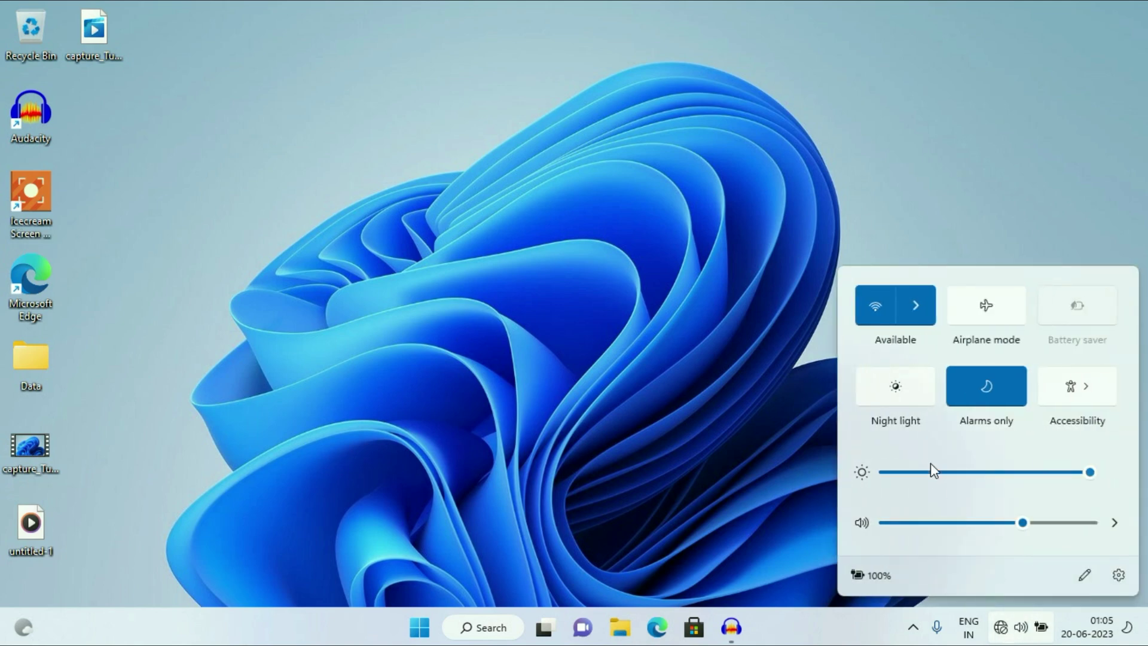
click(916, 305)
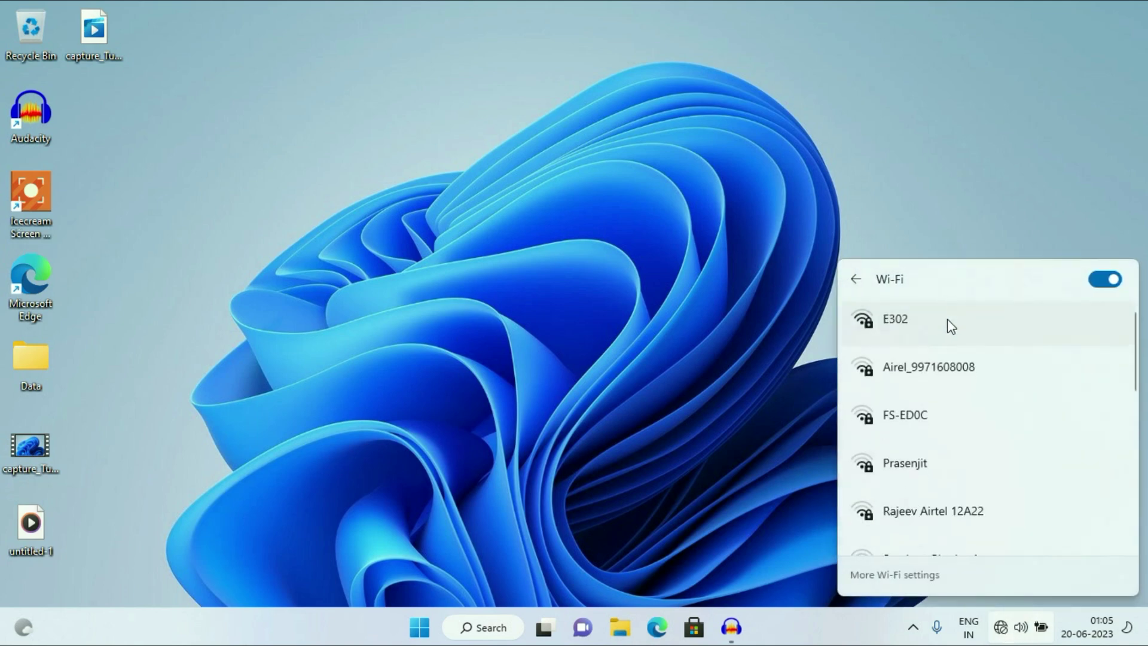
click(934, 333)
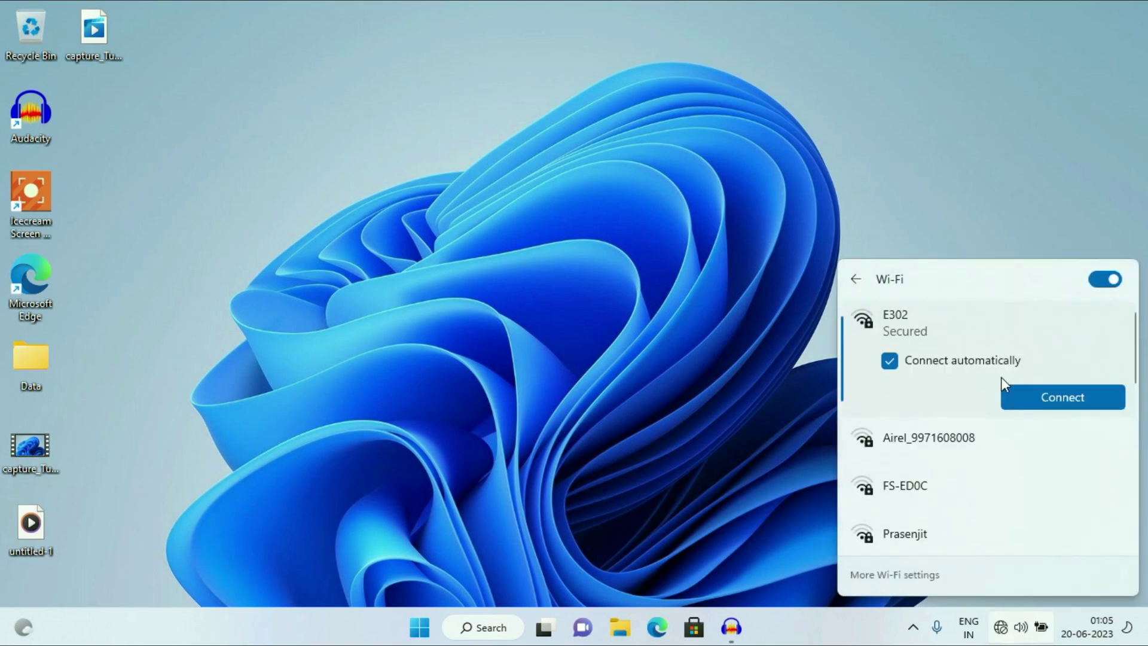
click(1032, 398)
key(ctrl+v)
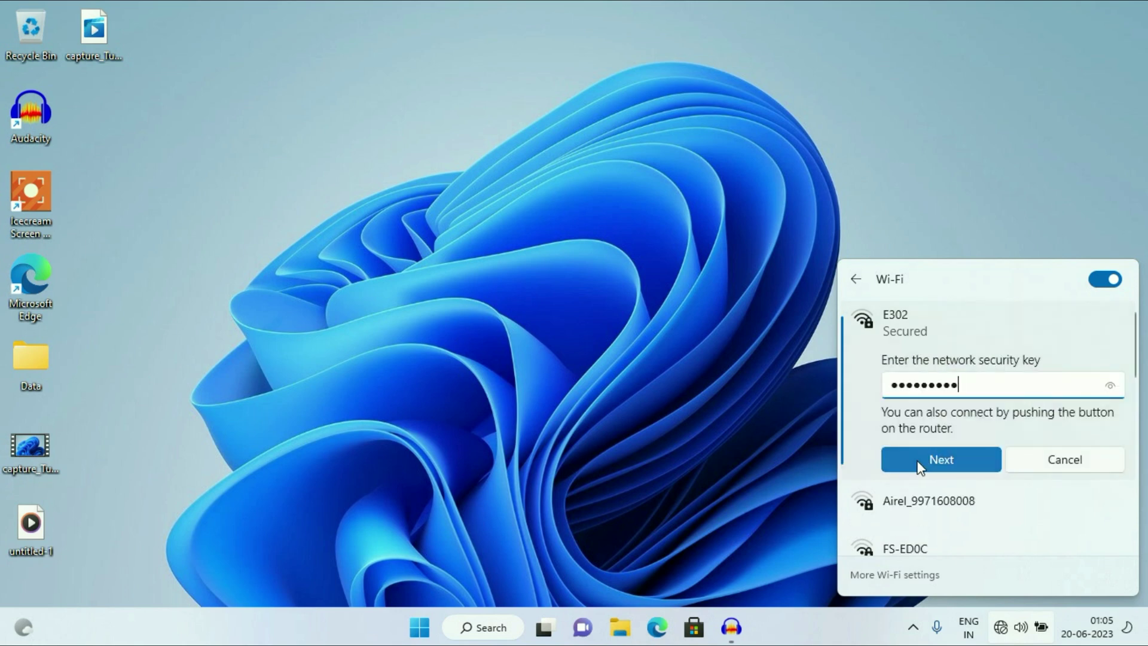
click(919, 464)
click(935, 322)
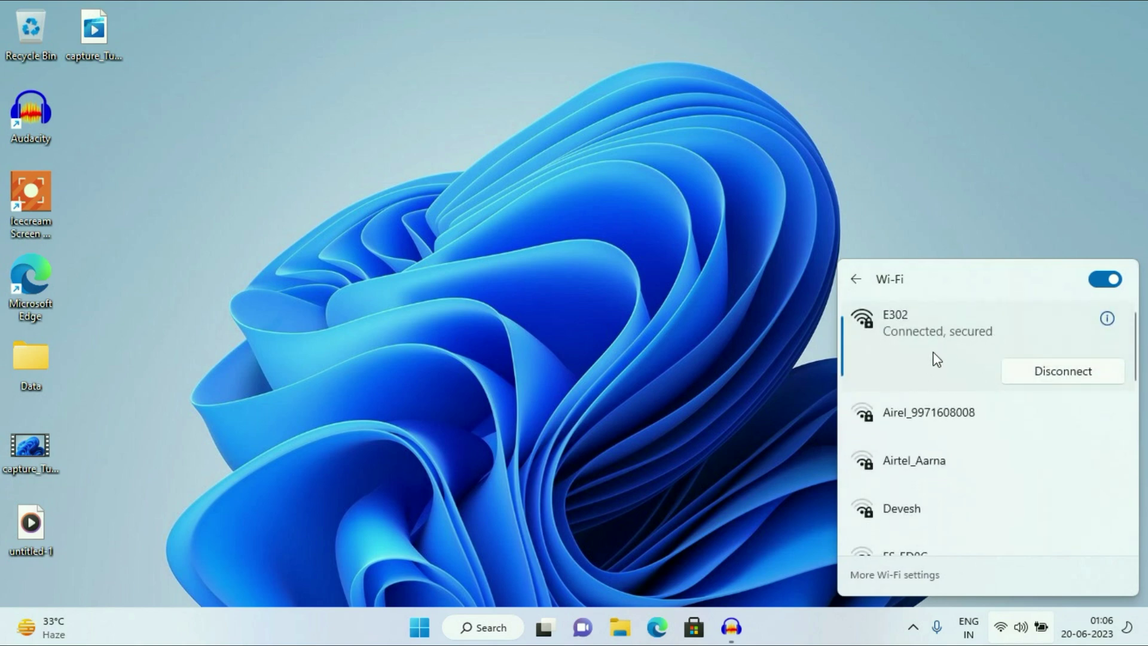
click(750, 270)
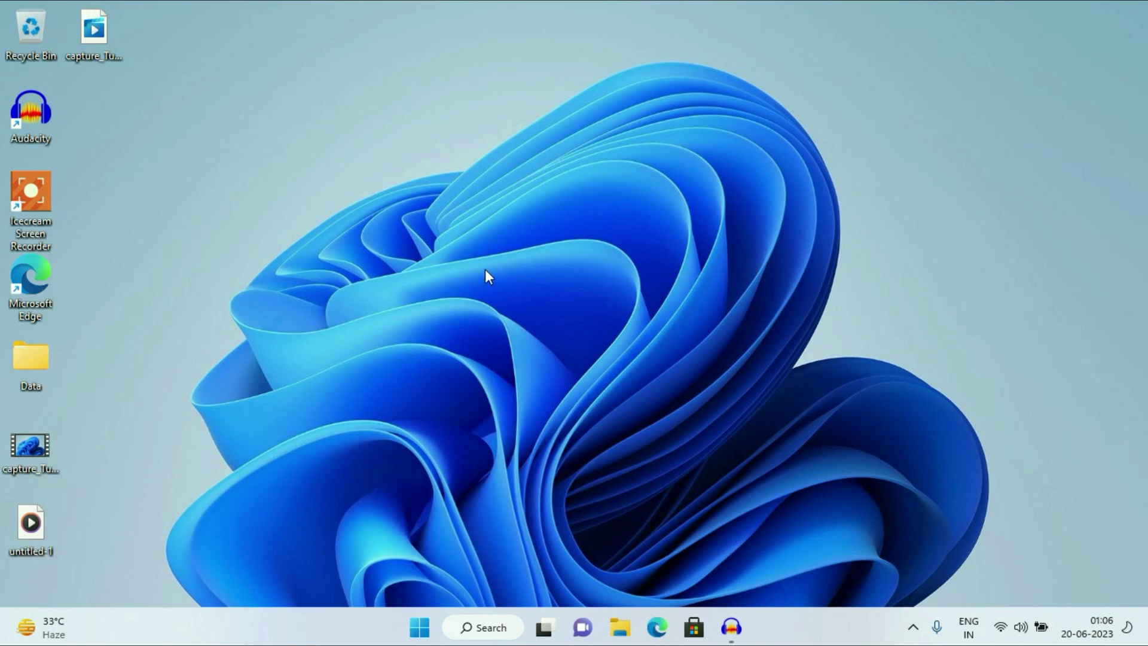
Launch Command Prompt as administrator from a 'cmd' search.
click(486, 629)
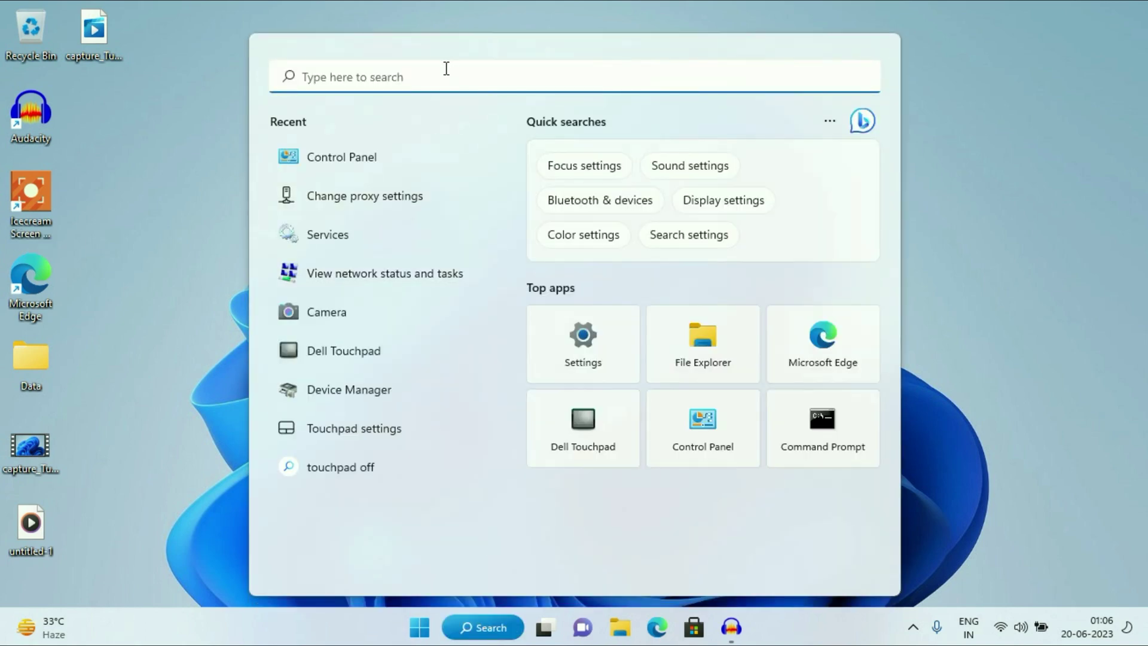
text(cmd)
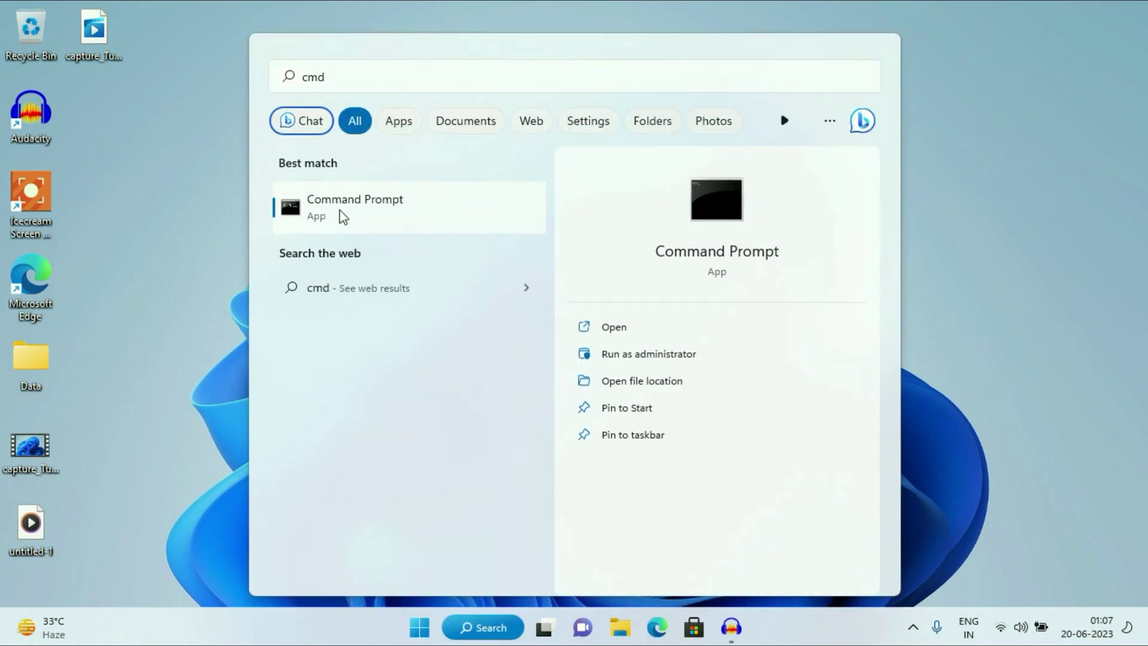
right_click(342, 214)
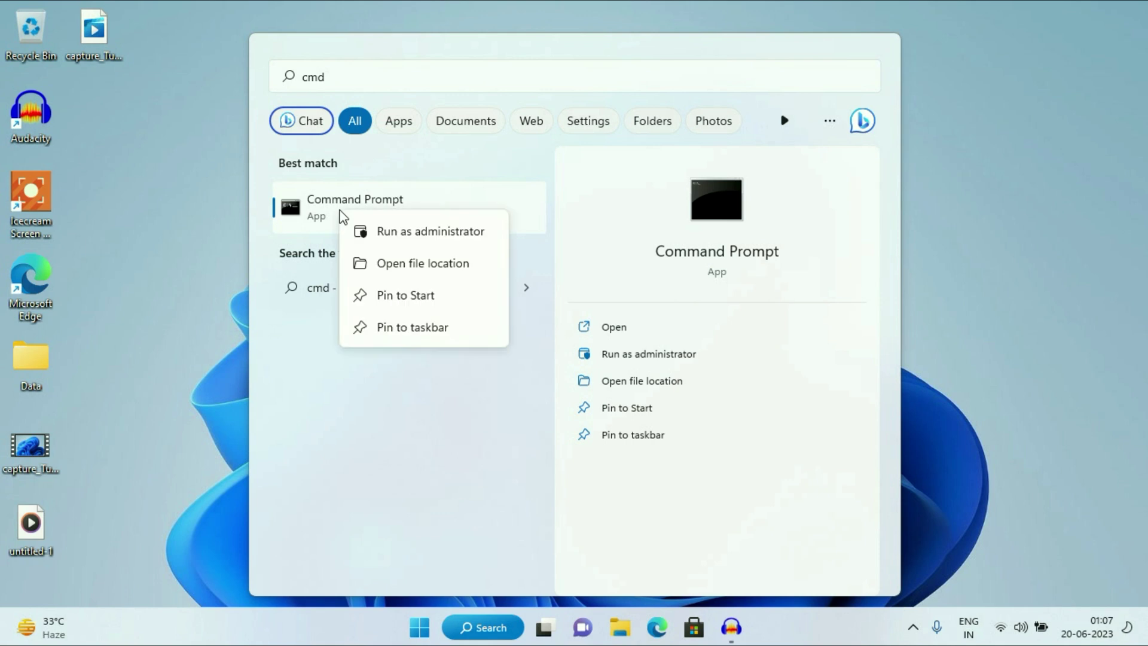
click(417, 238)
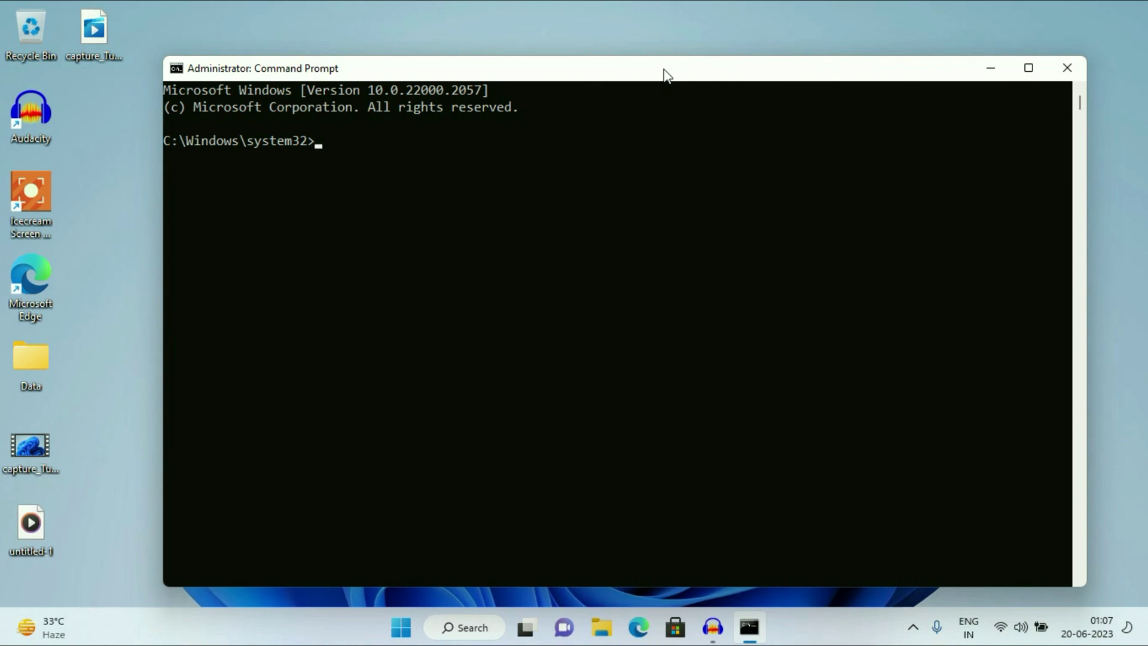
Run netsh winsock reset, then enter netsh int ip reset at the prompt.
text(netsh winsock reset)
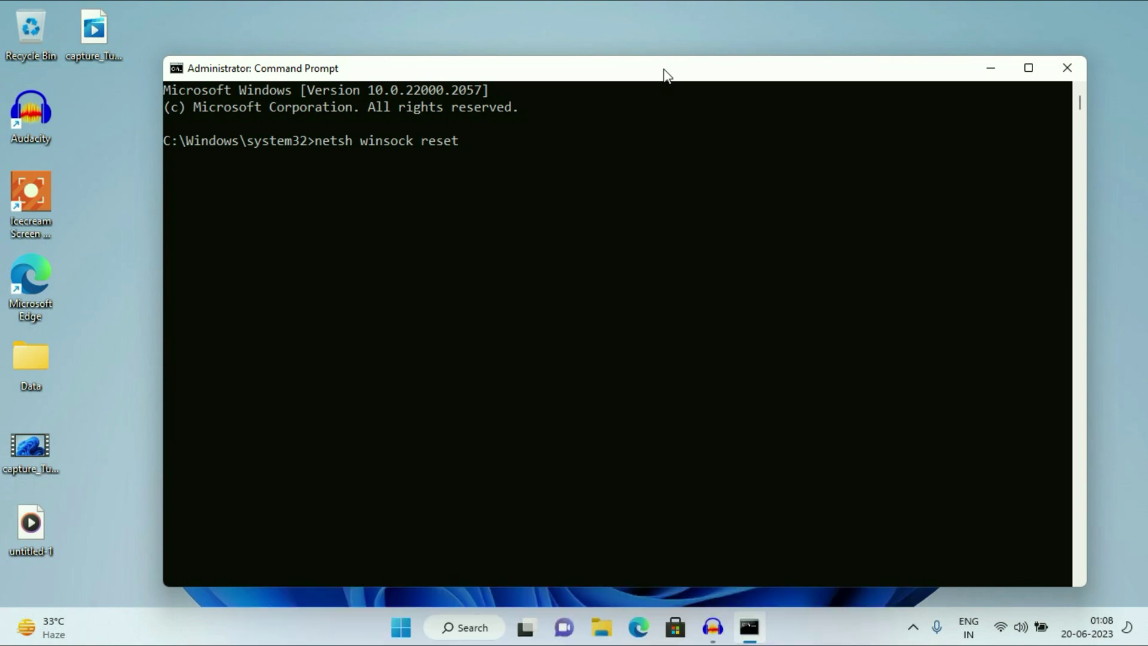
key(Return)
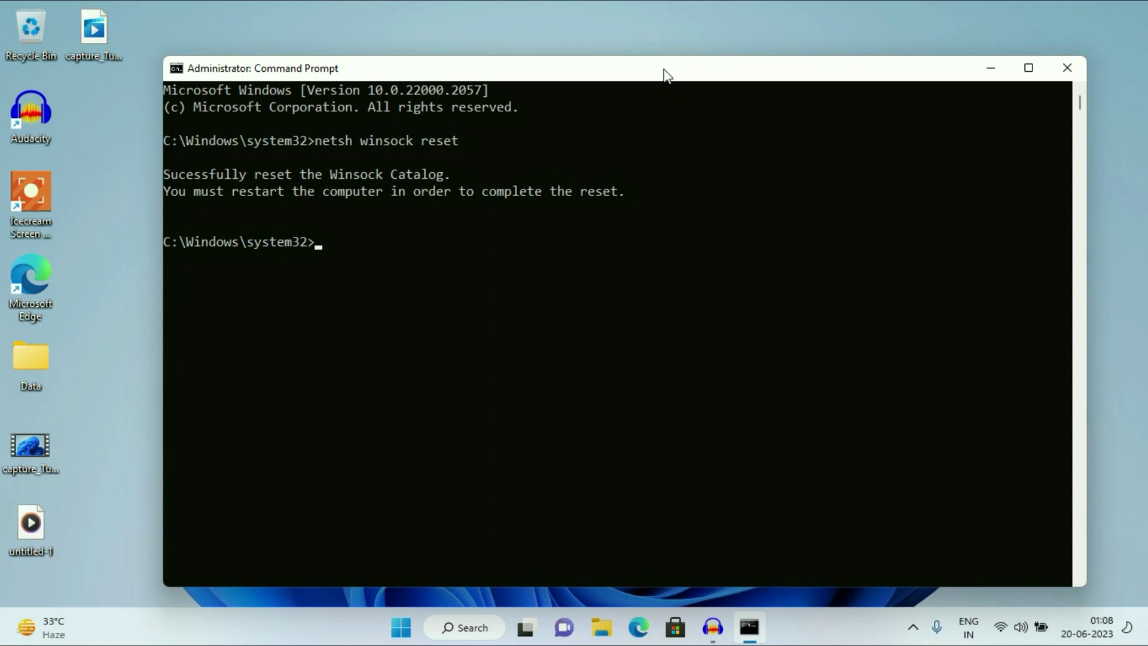
text(netsh int ip reset)
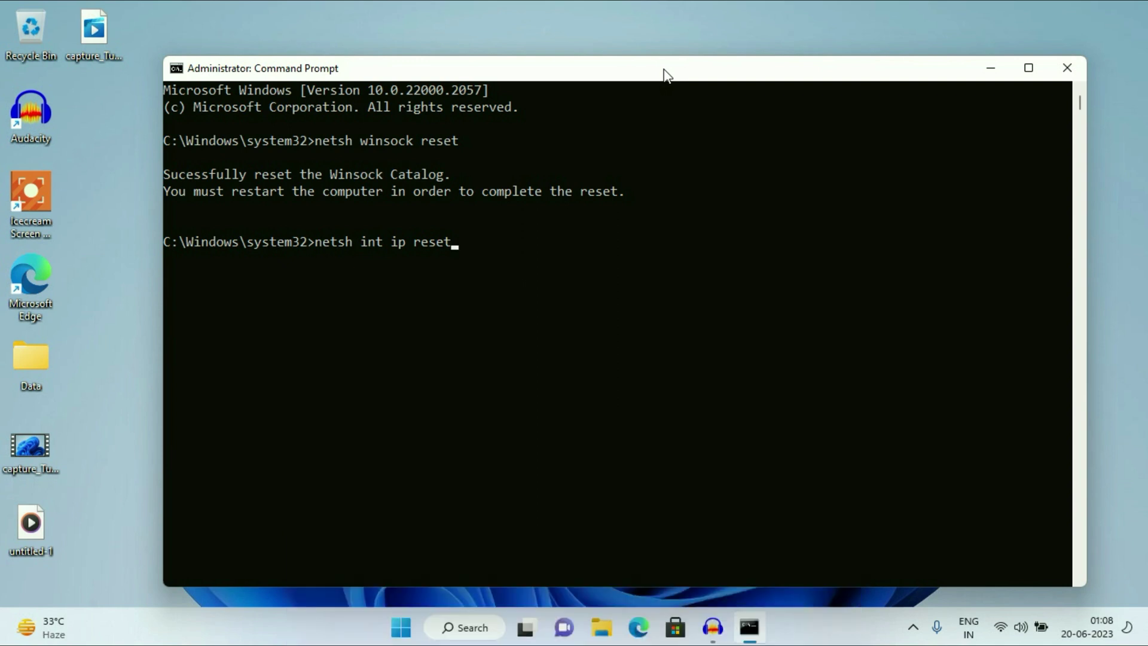
Run netsh int ip reset, then netsh int ip reset resetlog.txt, and enter ipconfig /flushdns.
key(Return)
scroll(473, 278, down, 5)
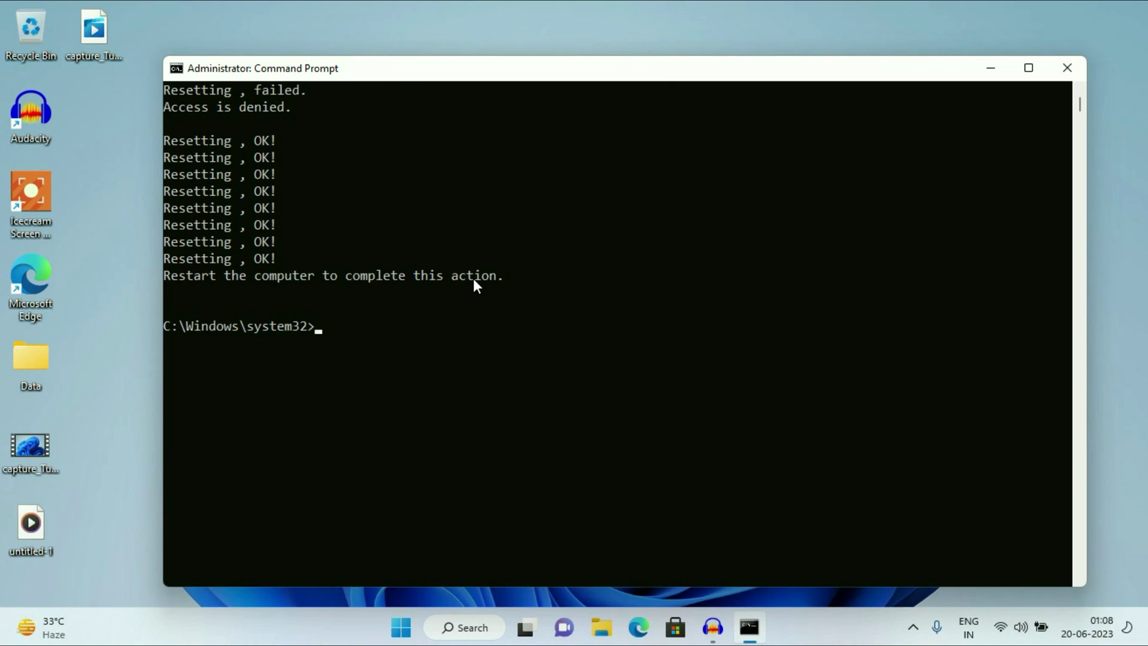
text(netsh int ip reset resetlog.txt)
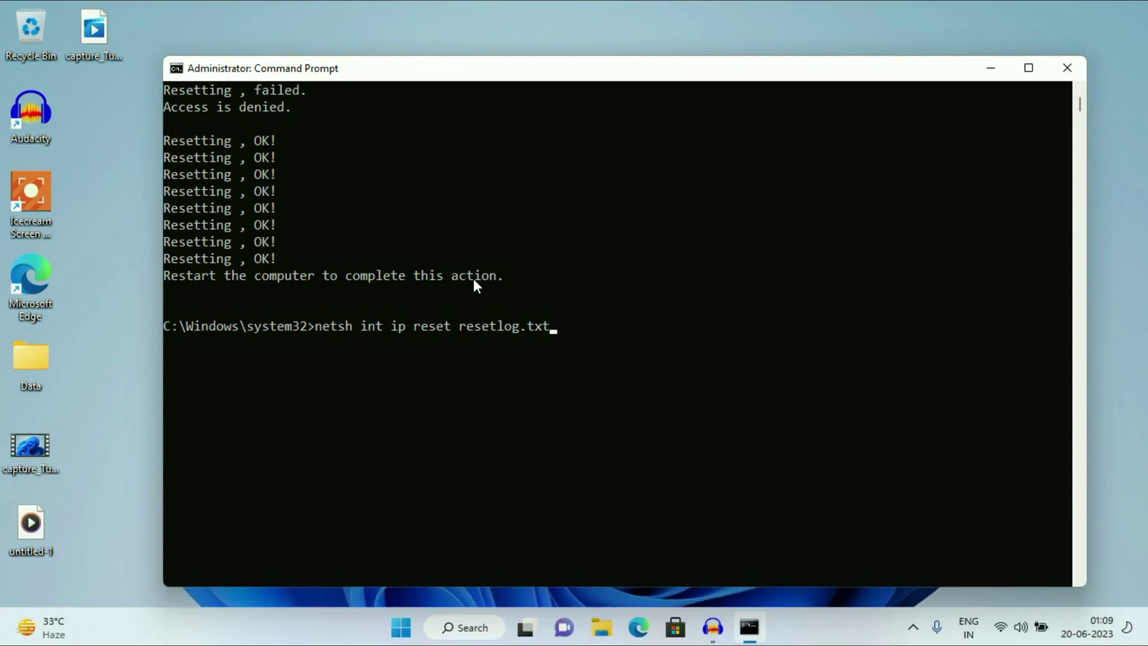
key(Return)
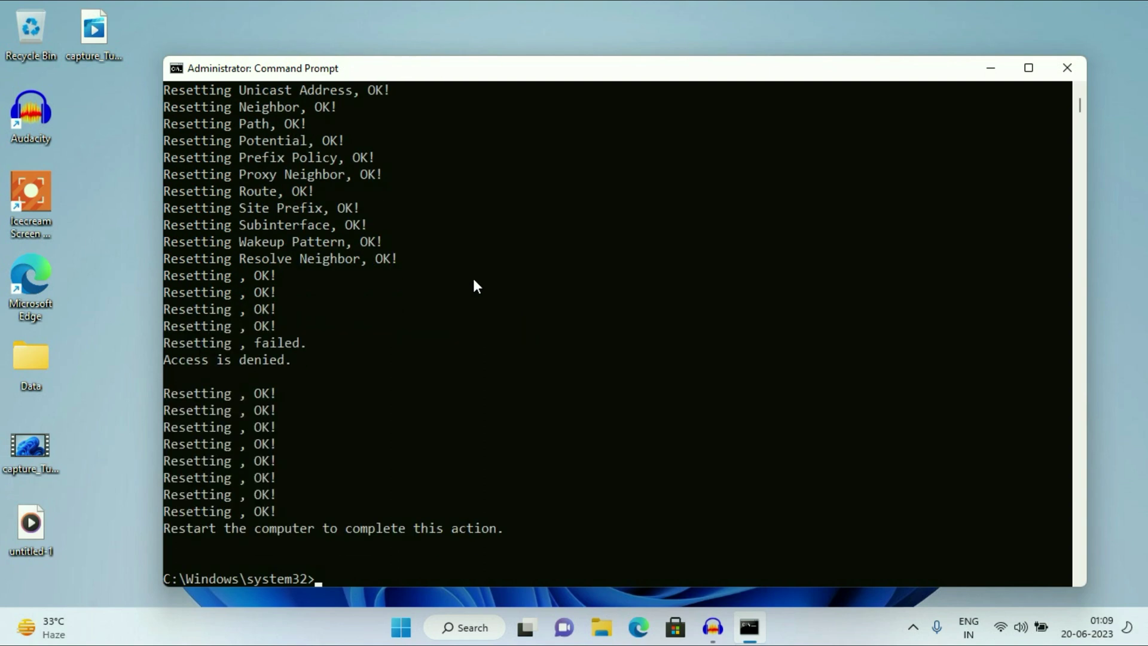
scroll(474, 280, down, 4)
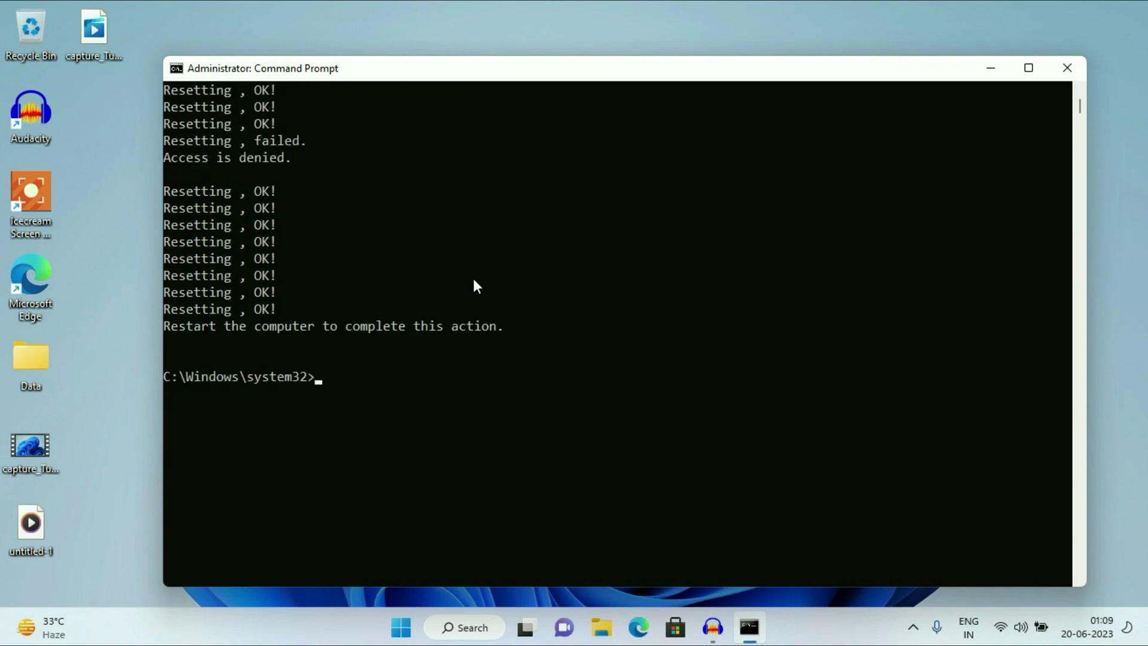
text(ipconfig /flushdns)
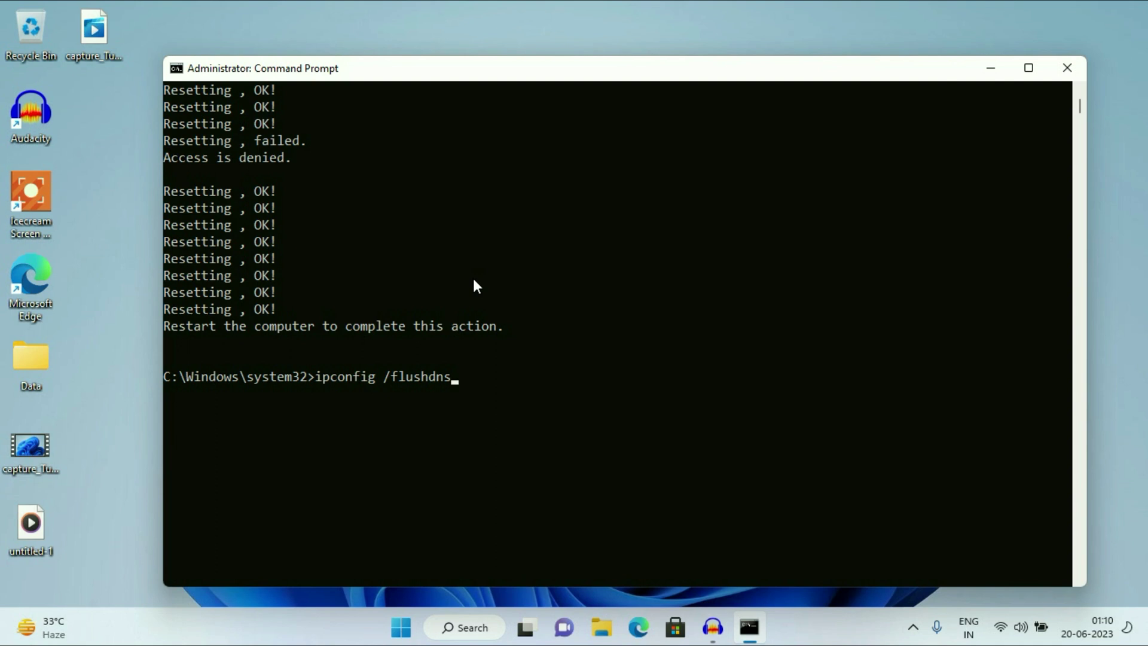
Run ipconfig /flushdns, /release and /renew, then enter netsh int ipv4 reset resetlog.txt.
key(Return)
scroll(476, 286, down, 5)
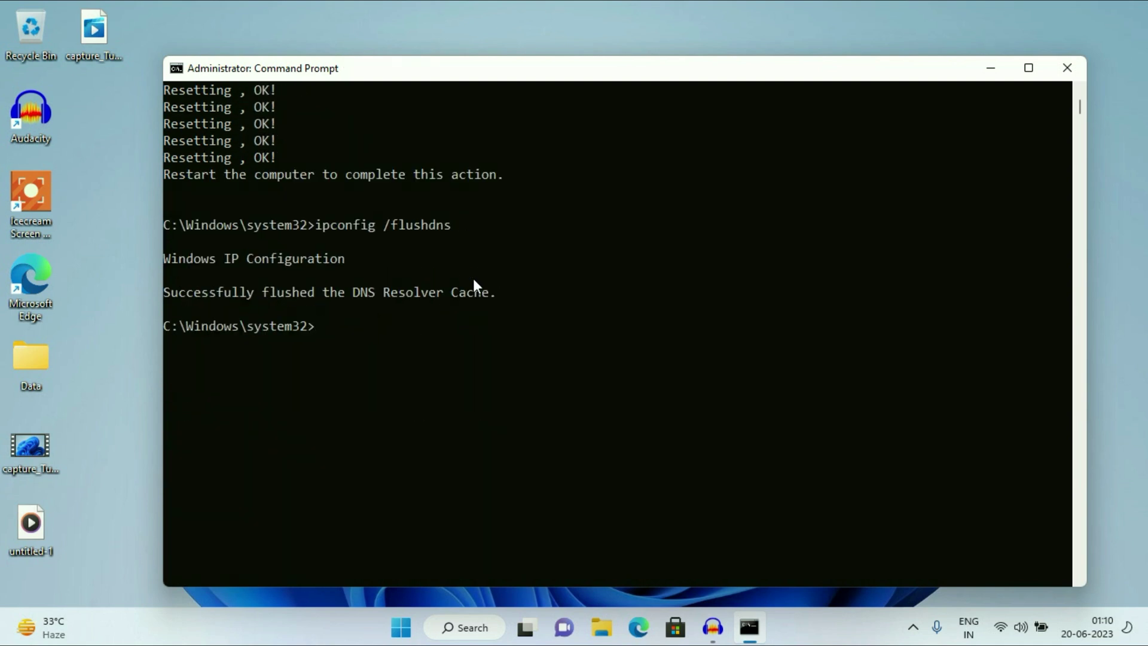
text(ipconfig /release)
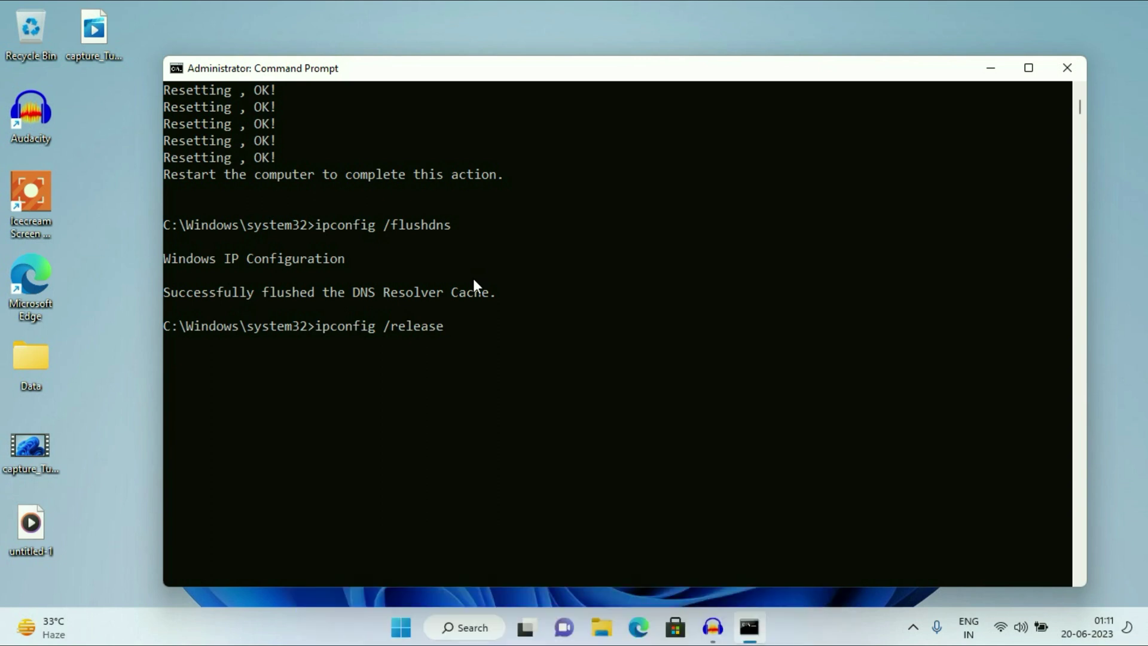
key(Return)
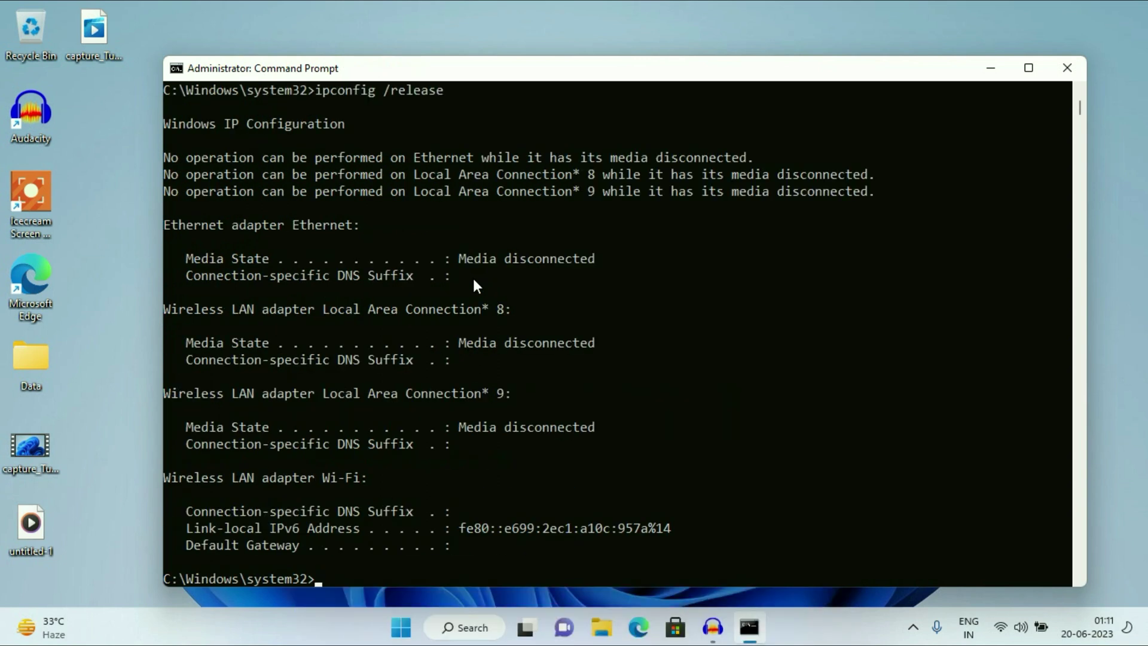
scroll(469, 302, down, 4)
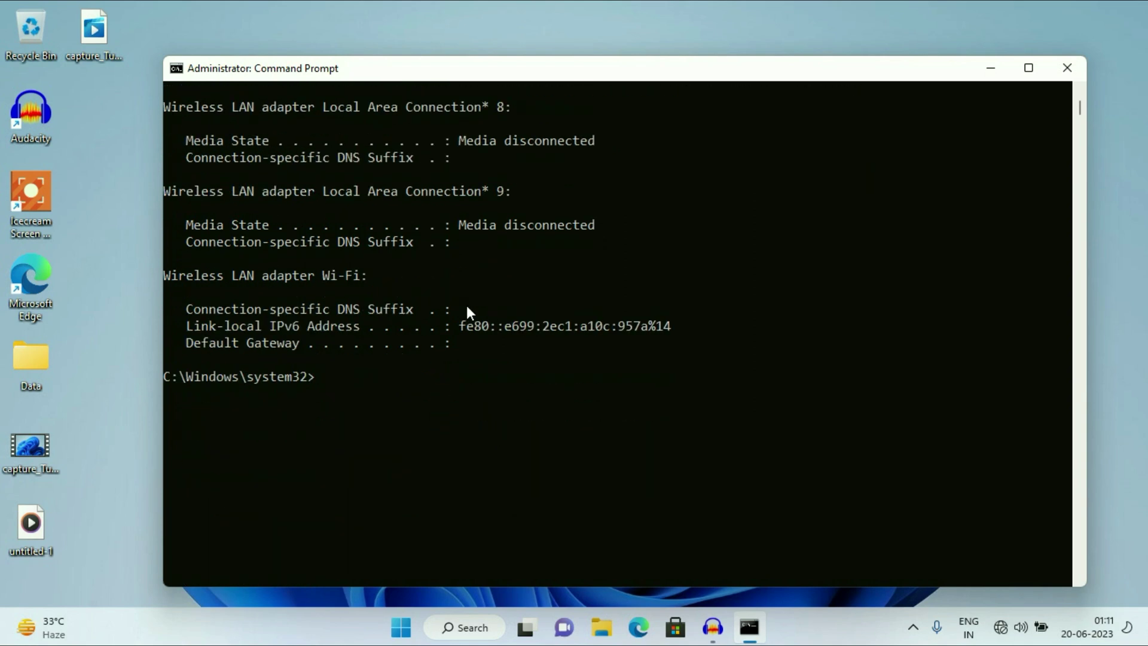
text(ipconfig /renew)
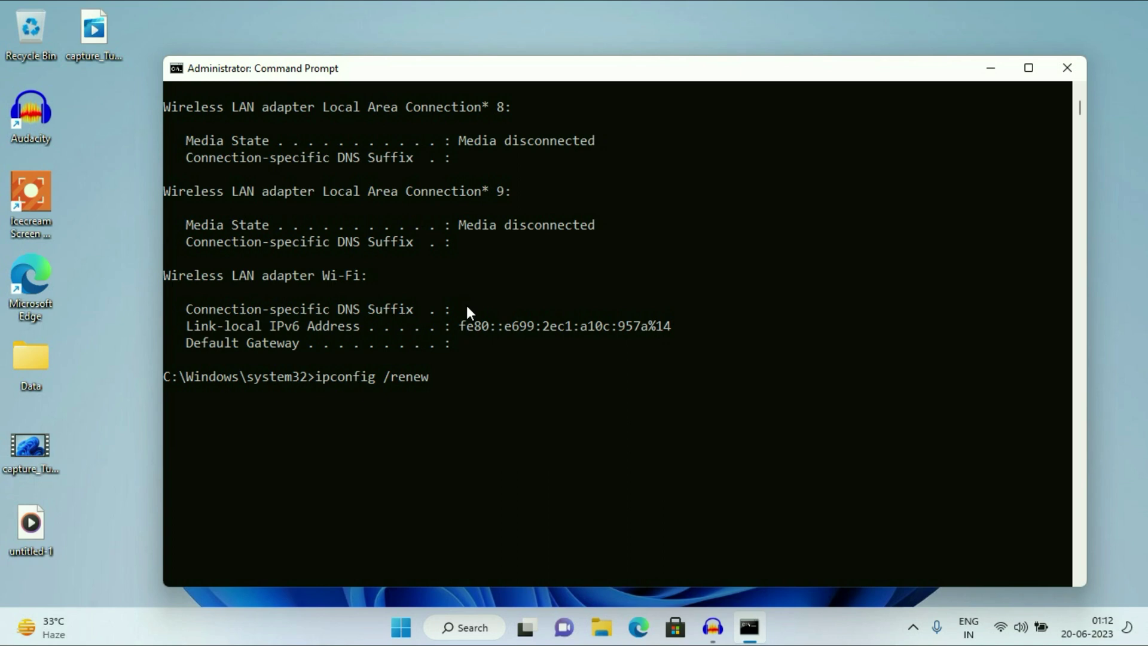
key(Return)
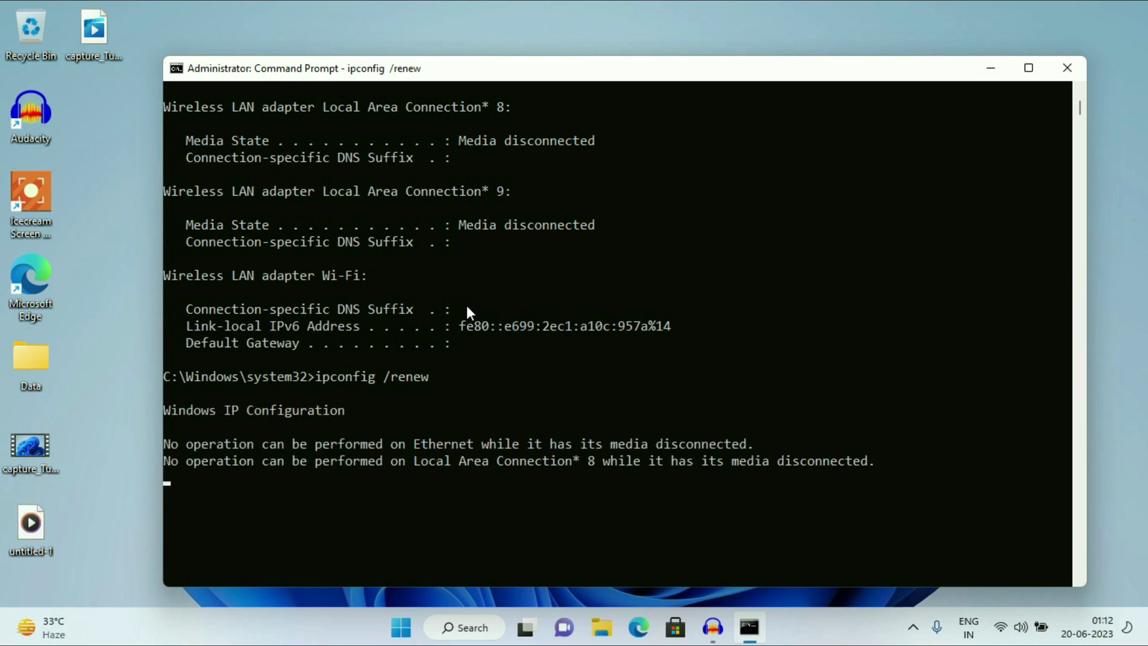
scroll(471, 358, down, 4)
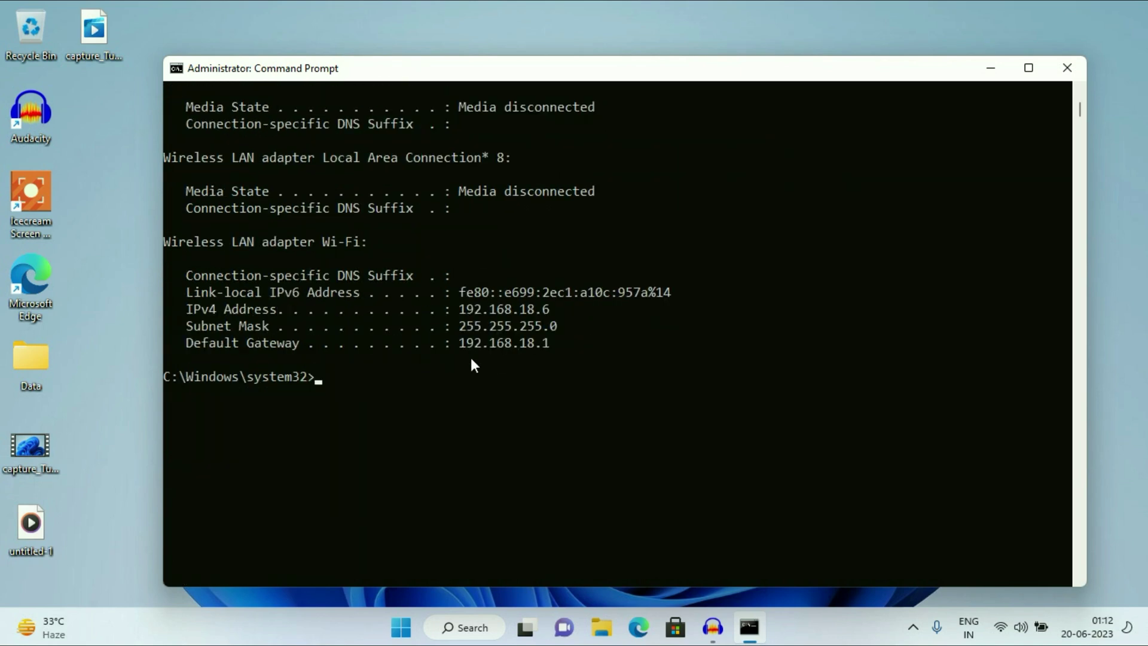
text(netsh int ipv4 reset resetlog.txt)
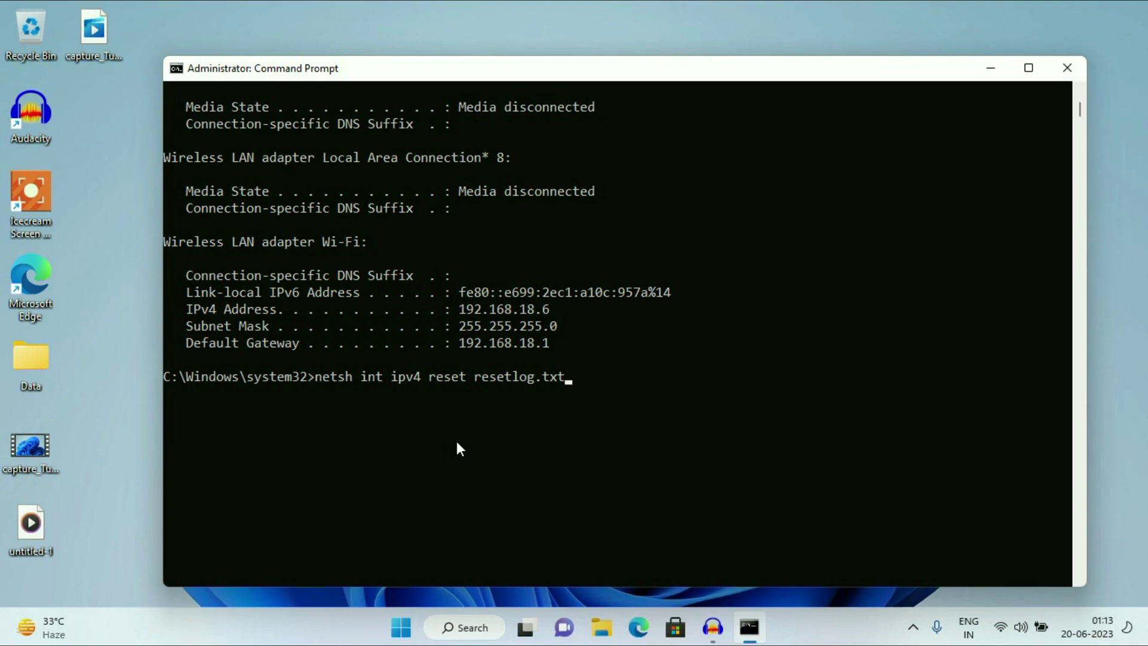
Run netsh int ipv4 reset resetlog.txt, then exit Command Prompt.
key(Return)
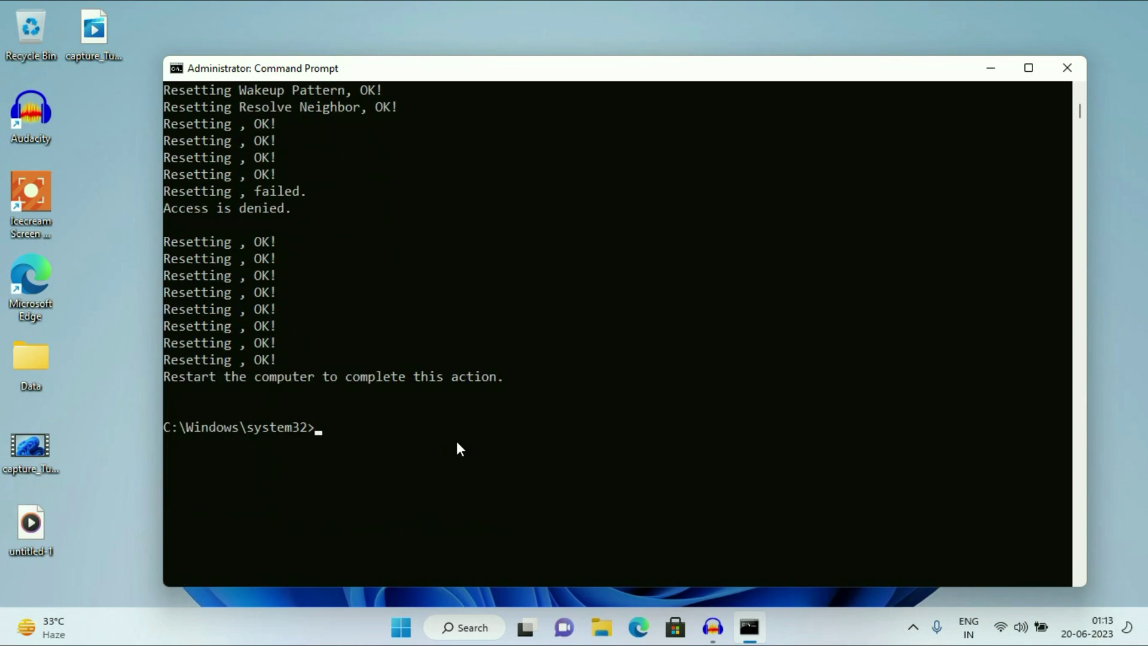
text(exit)
key(Return)
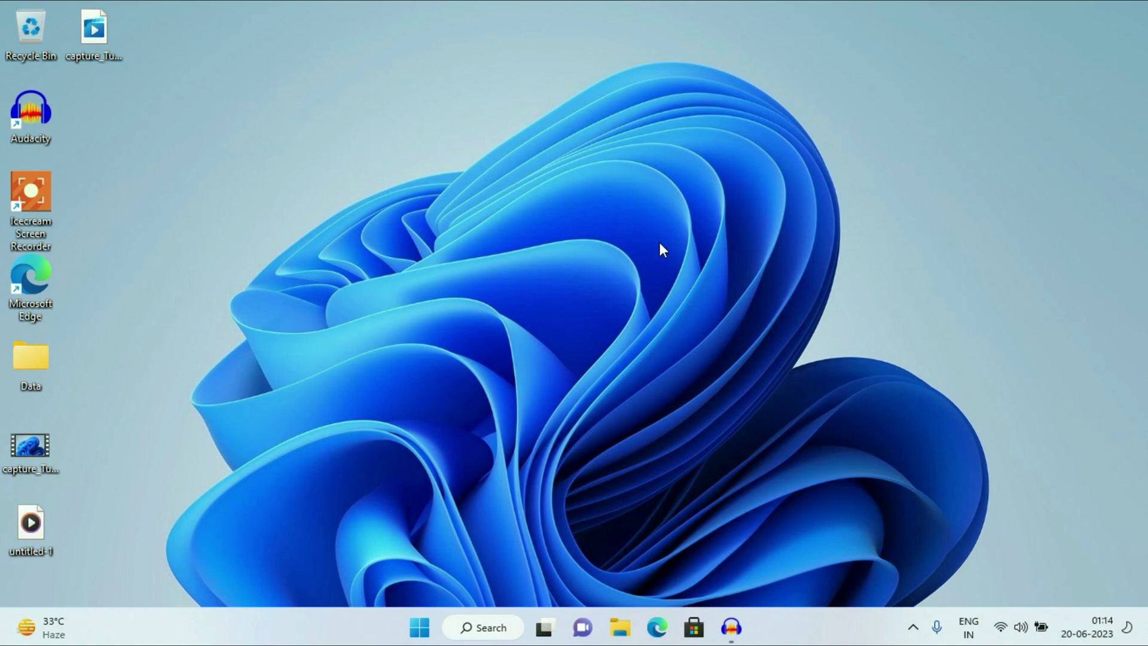
Search 'dev' and open Device Manager from the results.
click(480, 631)
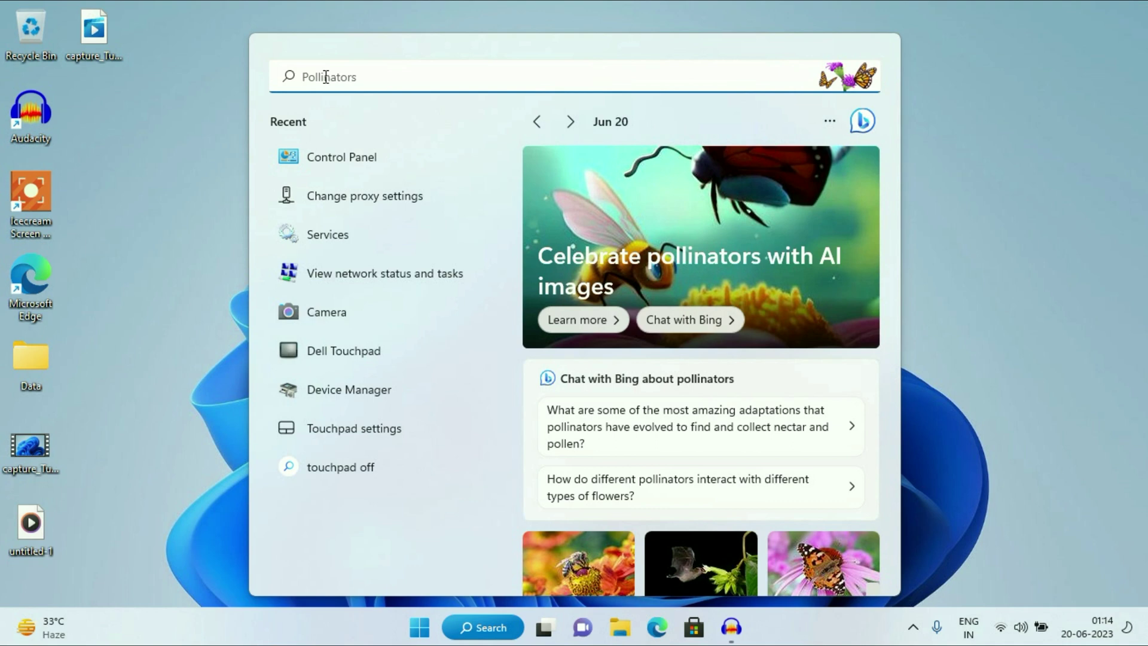
text(dev)
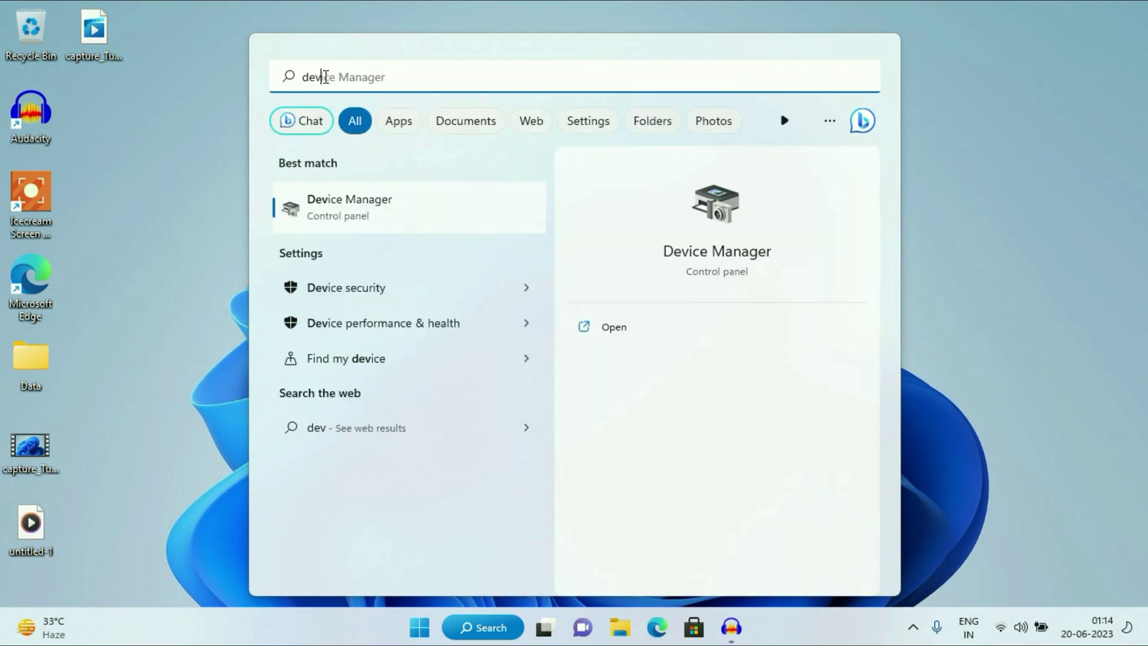
click(361, 216)
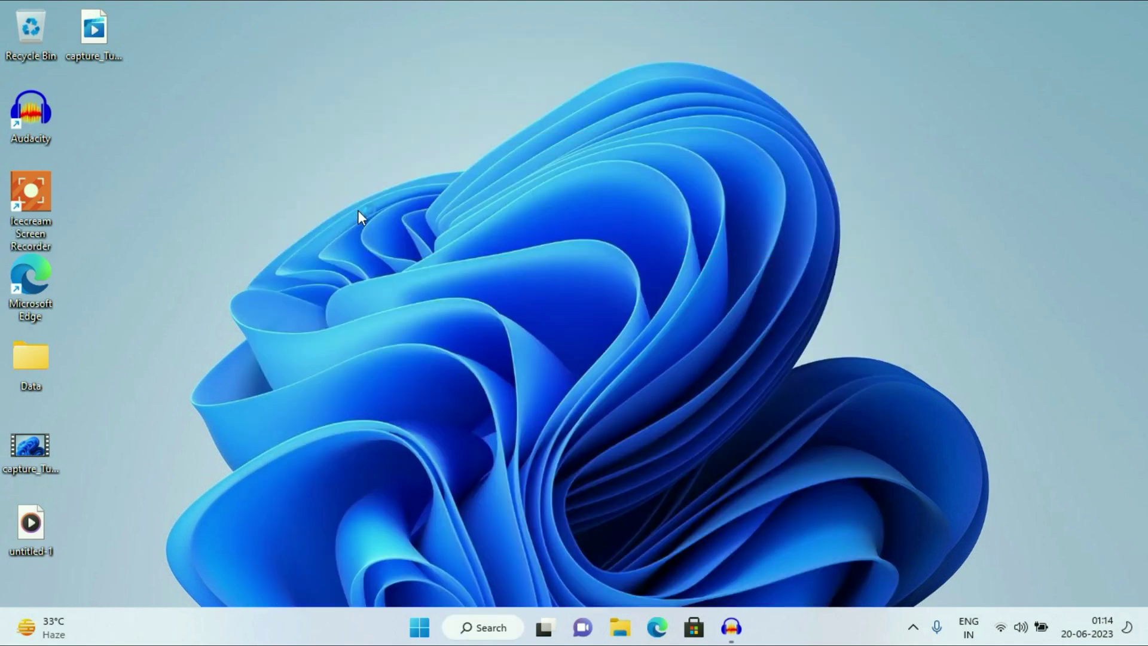
Maximize Device Manager, expand Network adapters and select the Intel(R) Centrino(R) Advanced-N 6205.
click(665, 49)
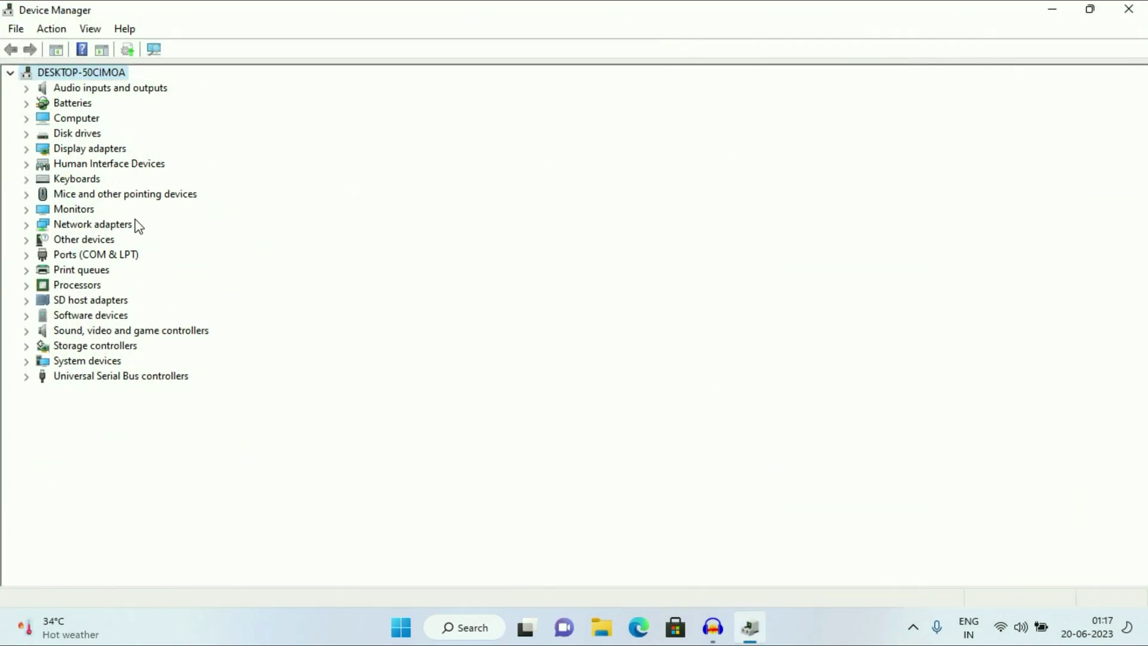
click(72, 225)
click(29, 226)
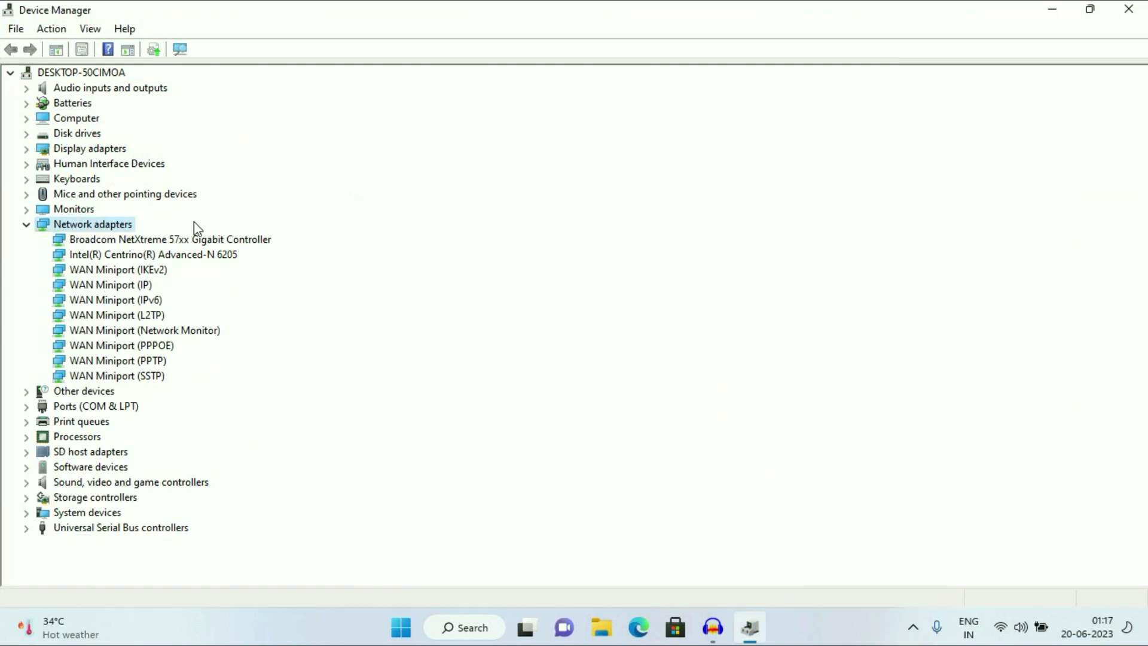
click(190, 257)
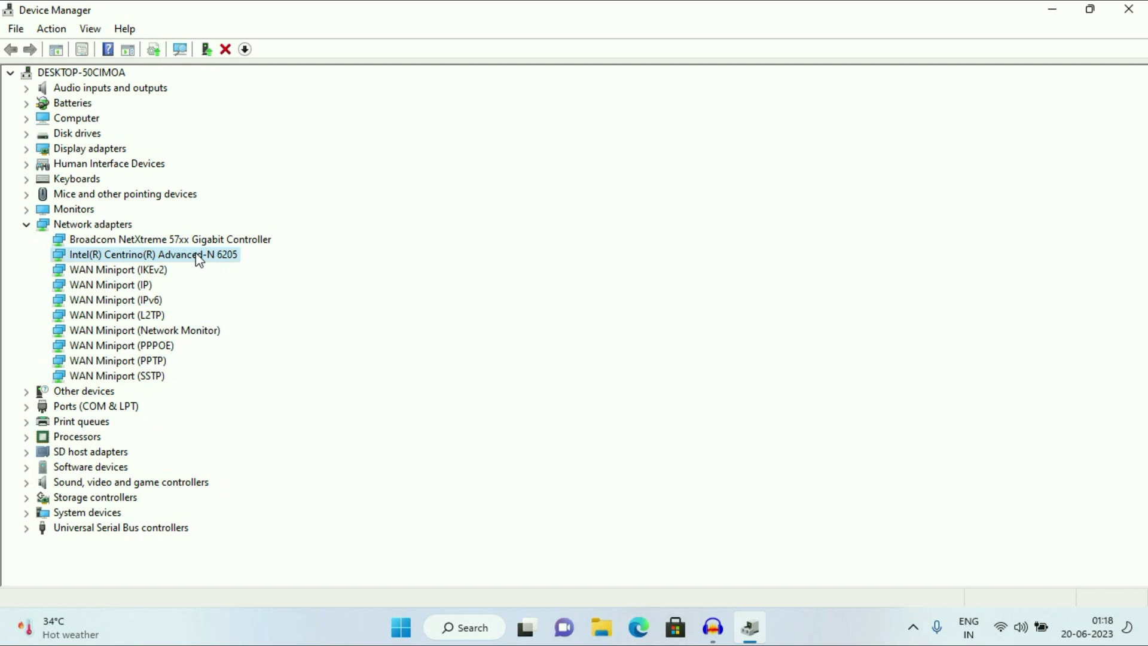
Open Control Panel via search and view all items as small icons.
click(470, 629)
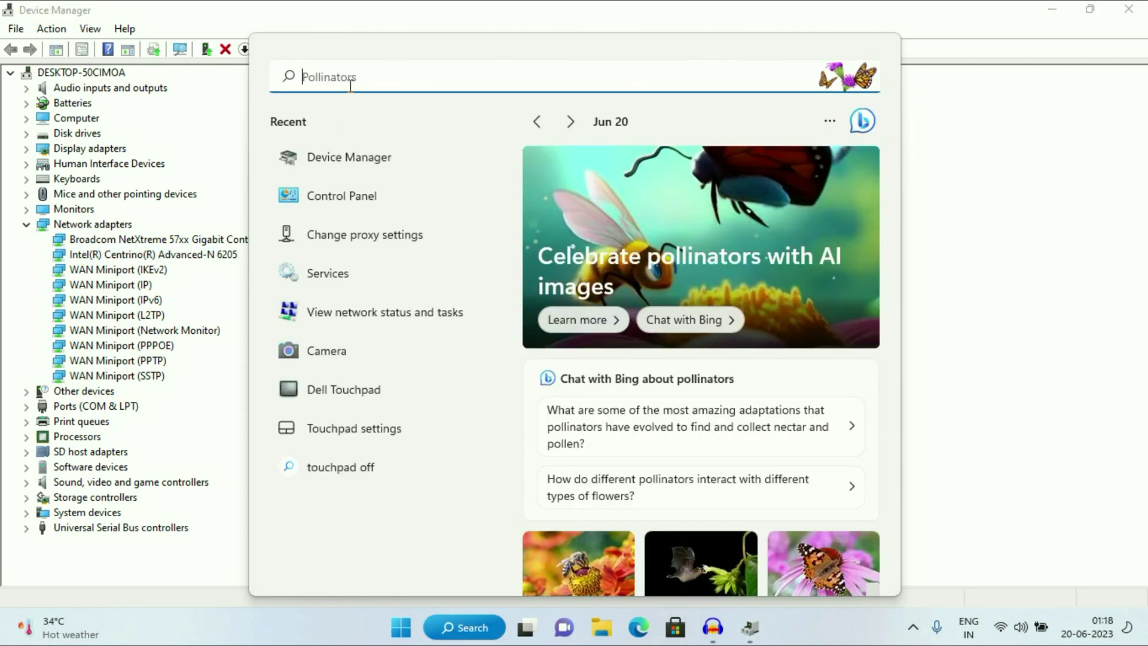
text(control Panel)
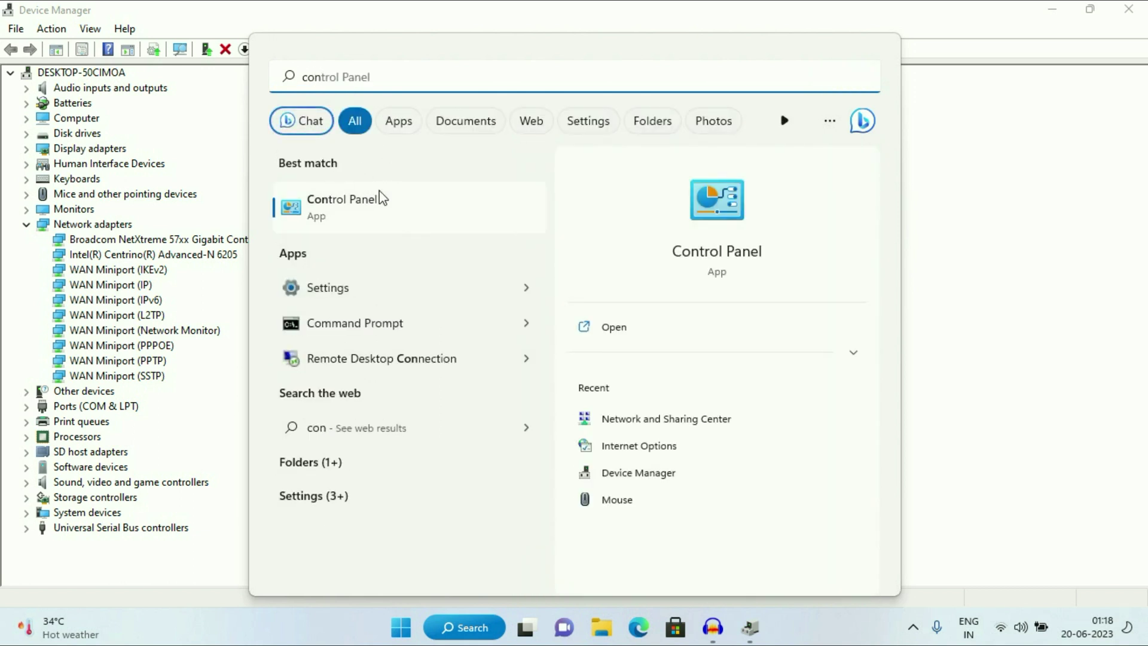
click(369, 217)
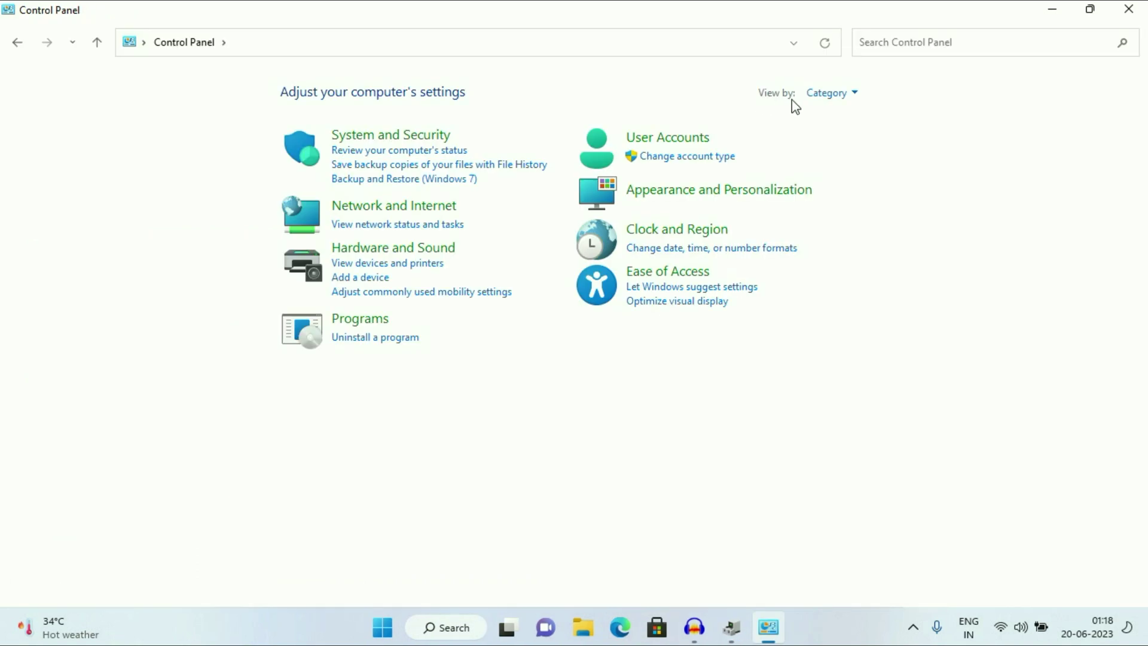
click(854, 97)
click(863, 160)
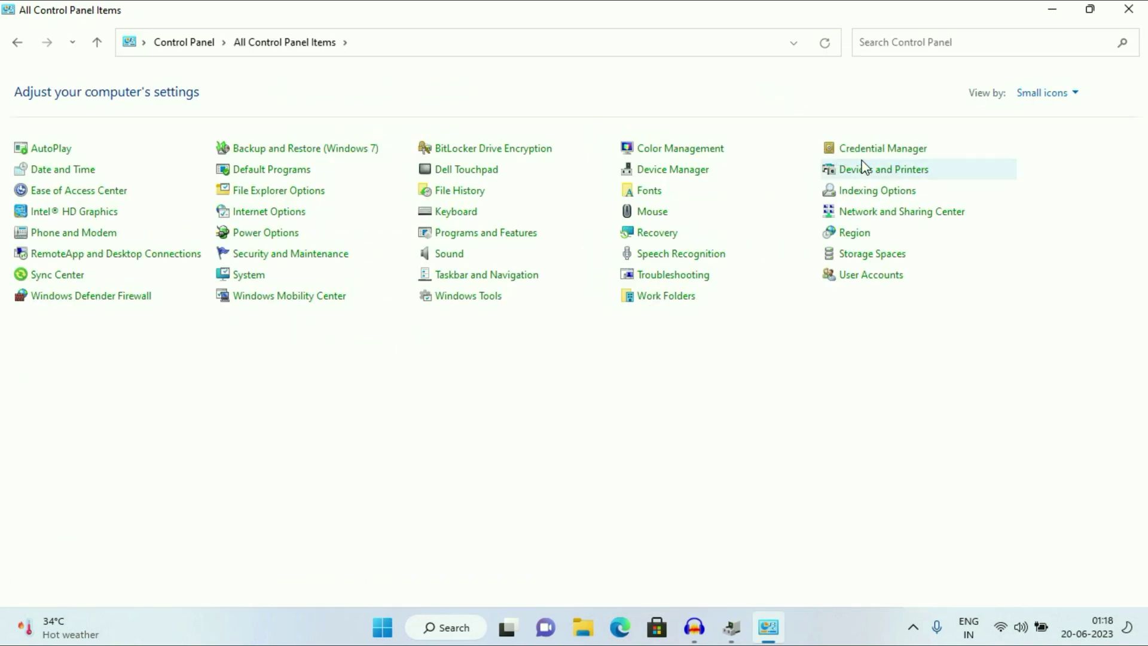
Restore Control Panel, move it aside, and open Network and Sharing Center.
click(1090, 8)
drag(505, 34, 699, 122)
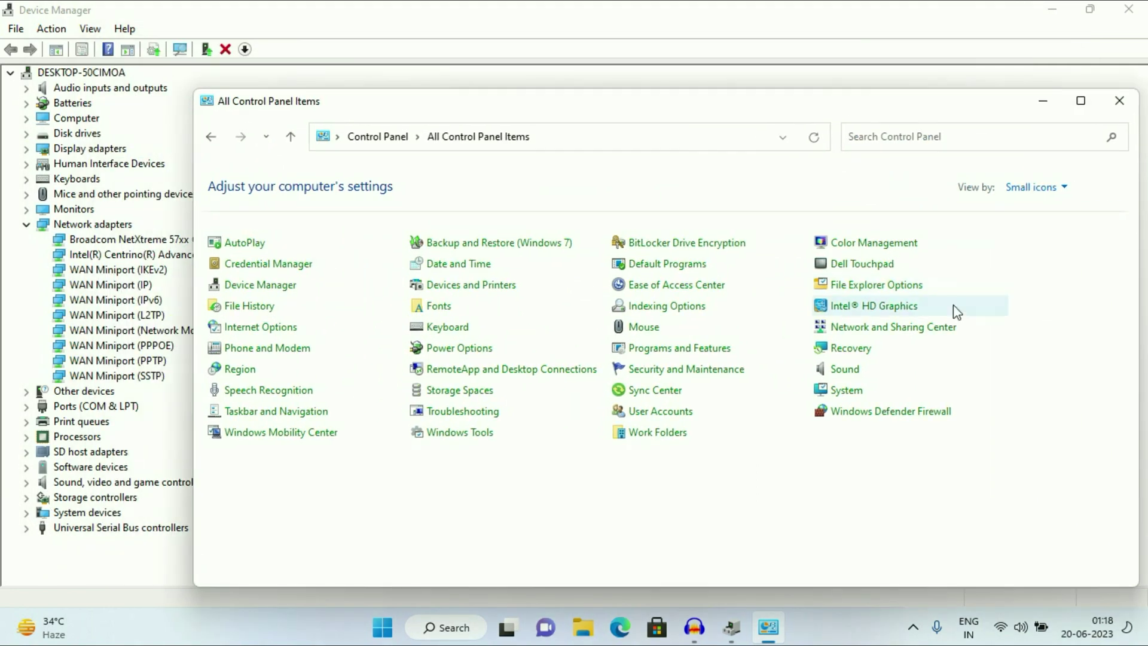
click(916, 328)
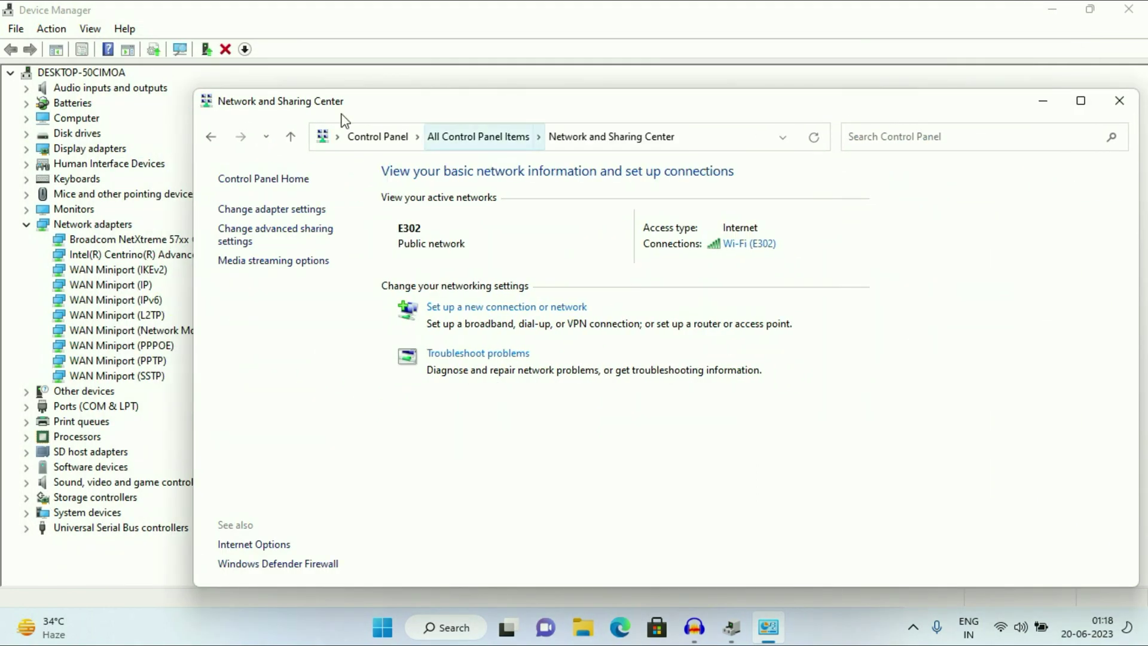
Open the adapter settings in Network Connections and disable the Wi-Fi adapter.
click(258, 219)
drag(317, 18, 644, 72)
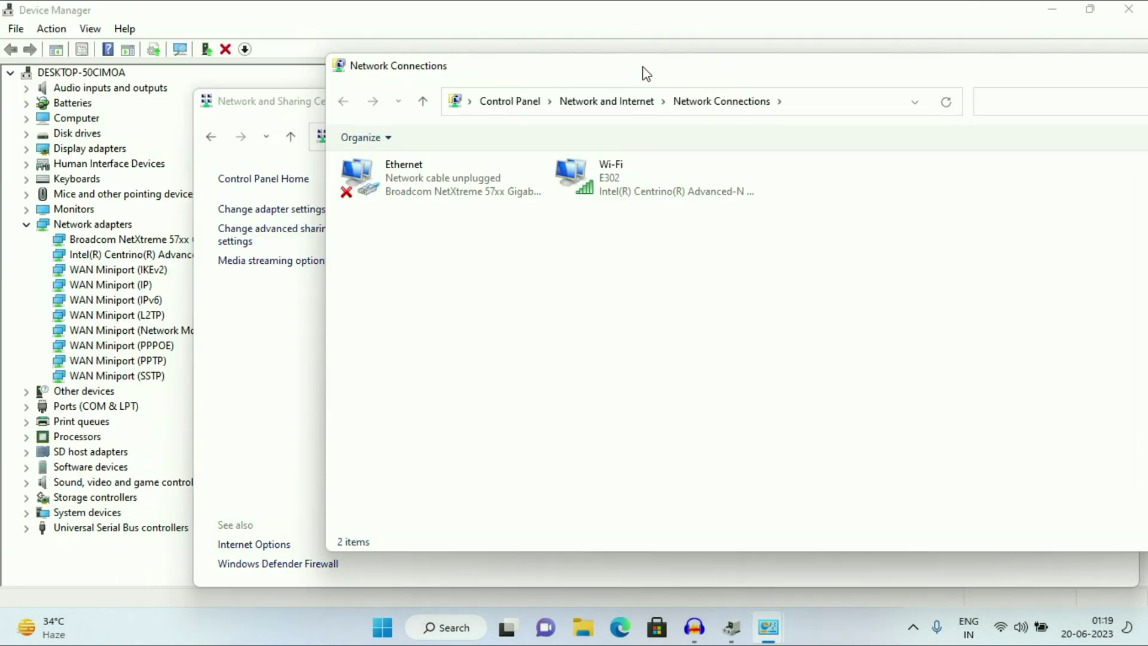
click(625, 181)
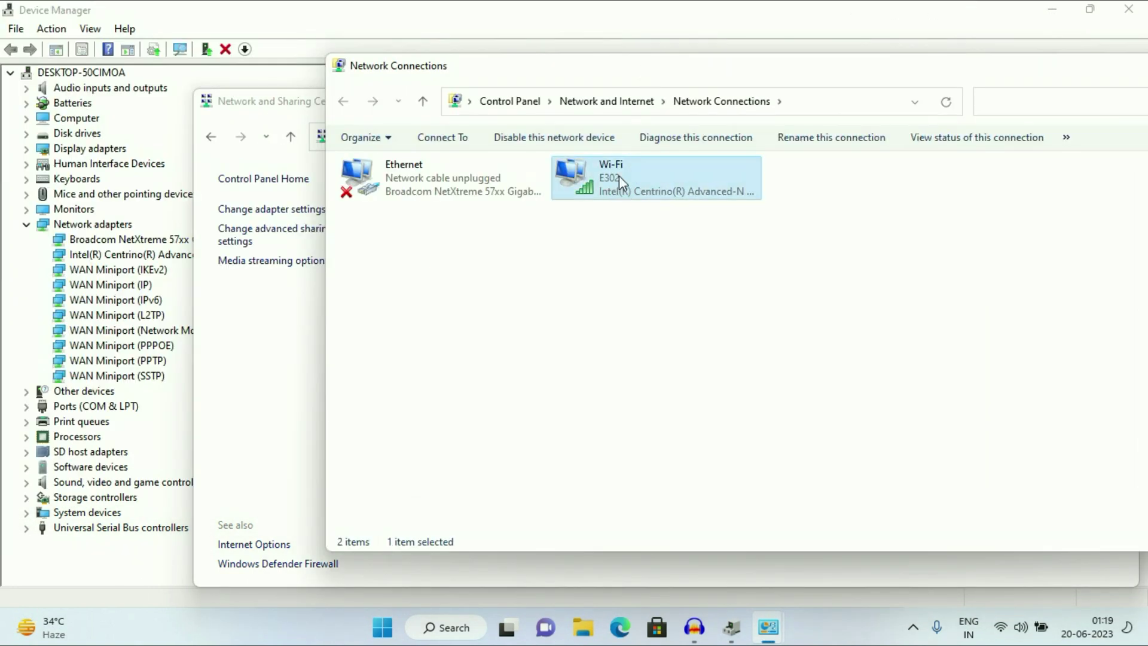
right_click(606, 178)
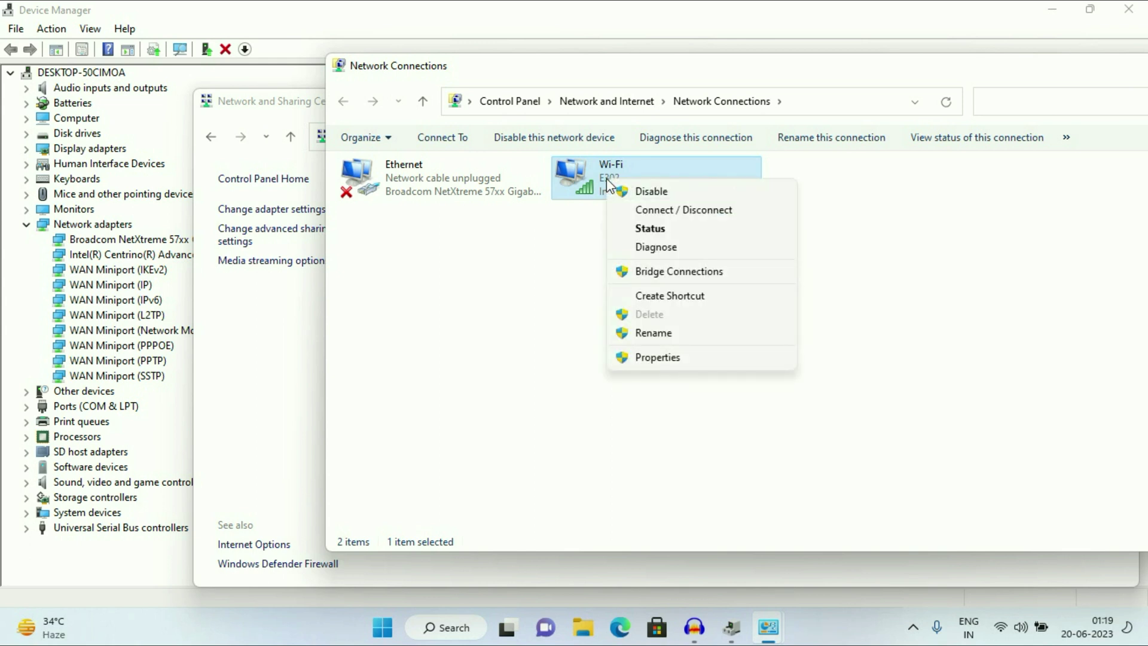
click(641, 192)
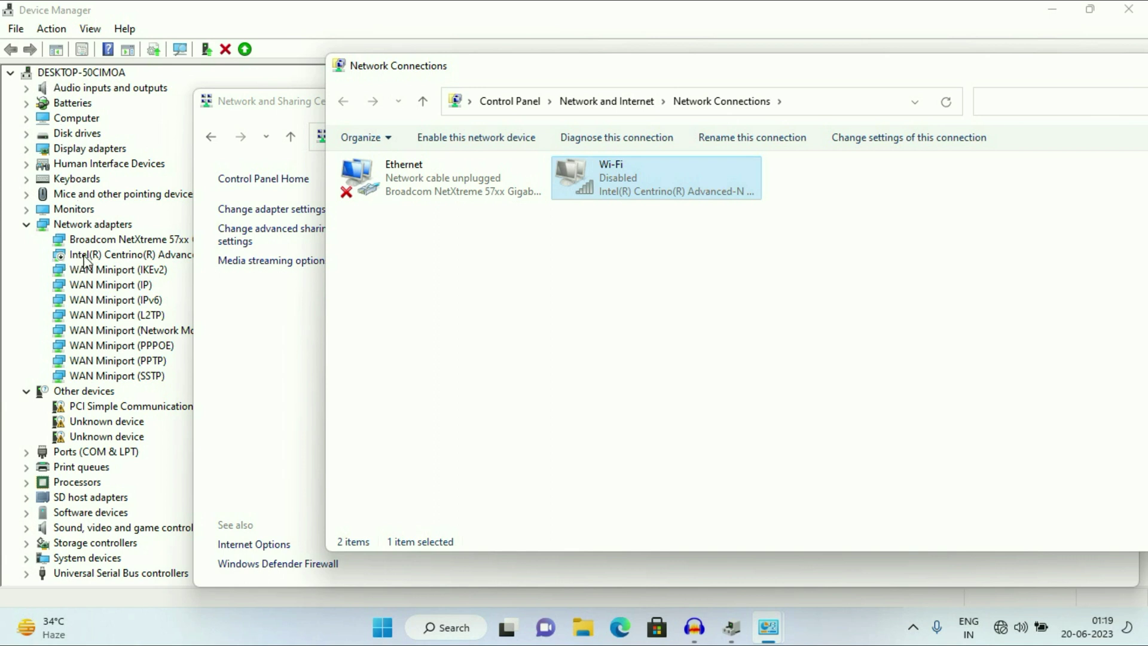
Re-enable the disabled Wi-Fi adapter in Network Connections.
click(77, 257)
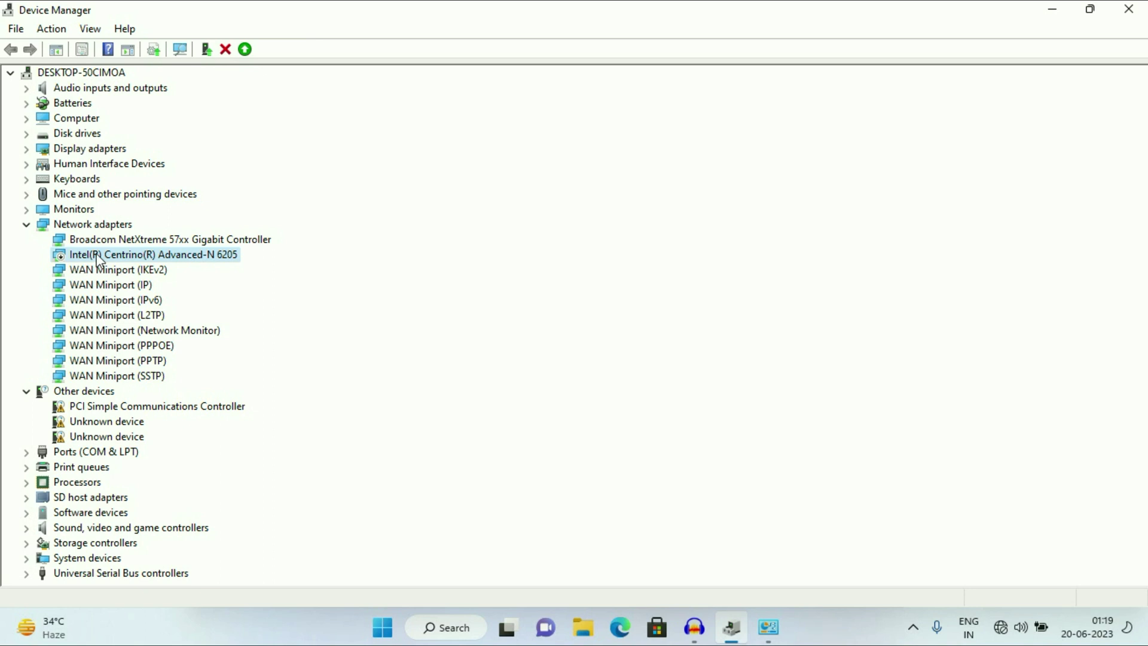
click(735, 639)
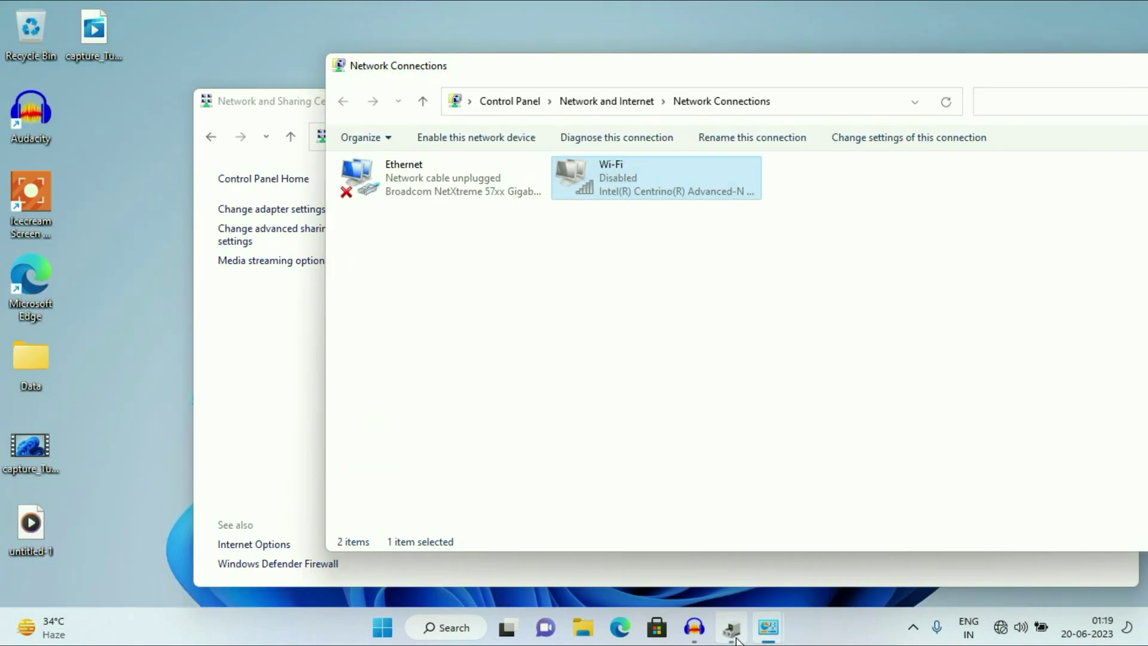
right_click(597, 184)
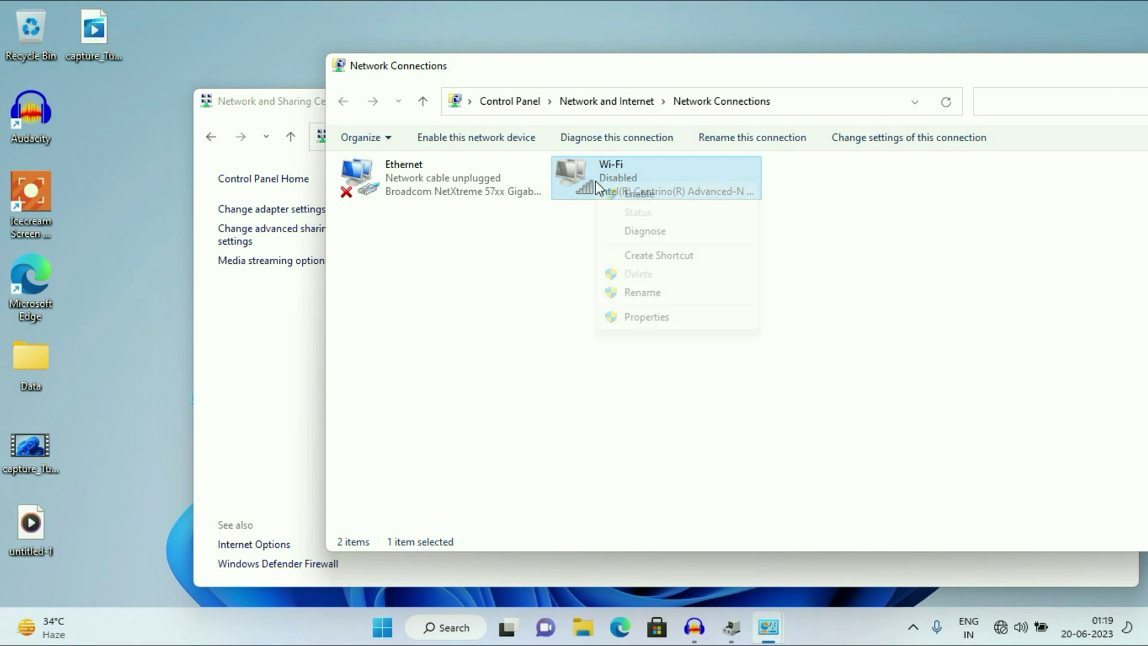
click(617, 194)
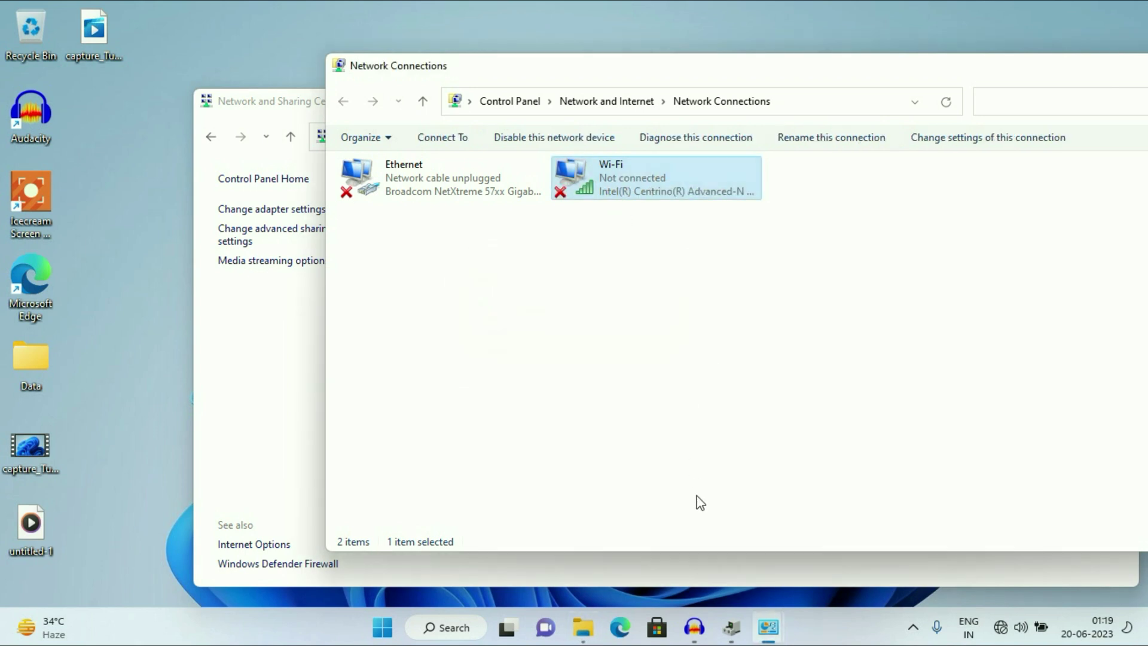
click(731, 626)
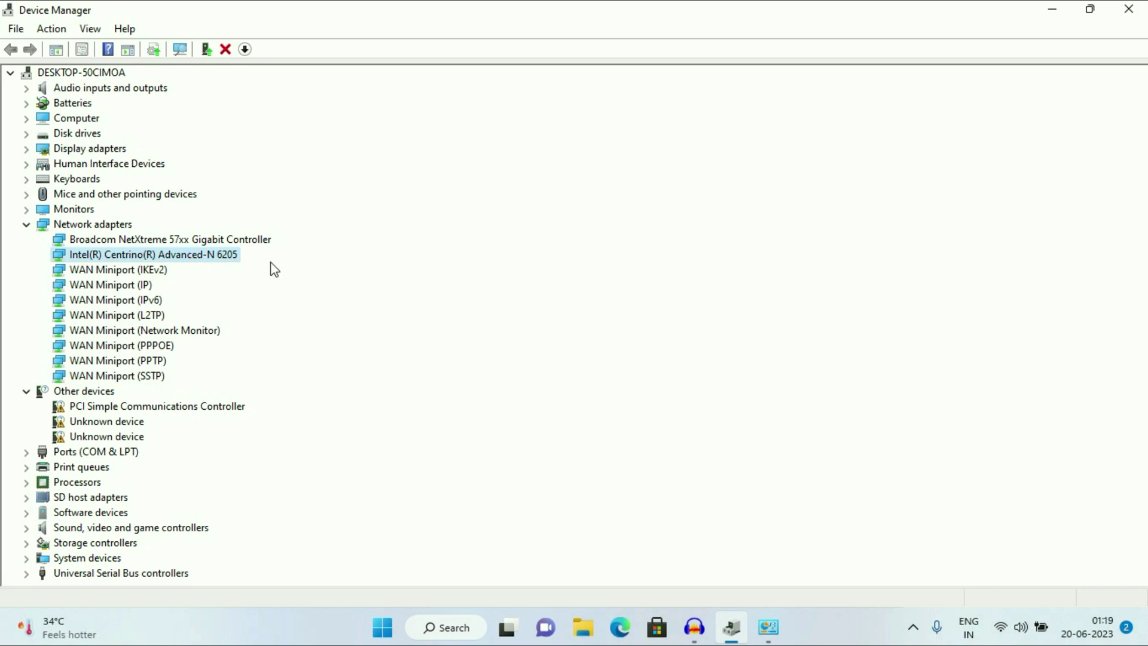
Reinstall the Intel(R) Centrino(R) Advanced-N 6205 driver by picking it from this computer's available drivers.
right_click(139, 258)
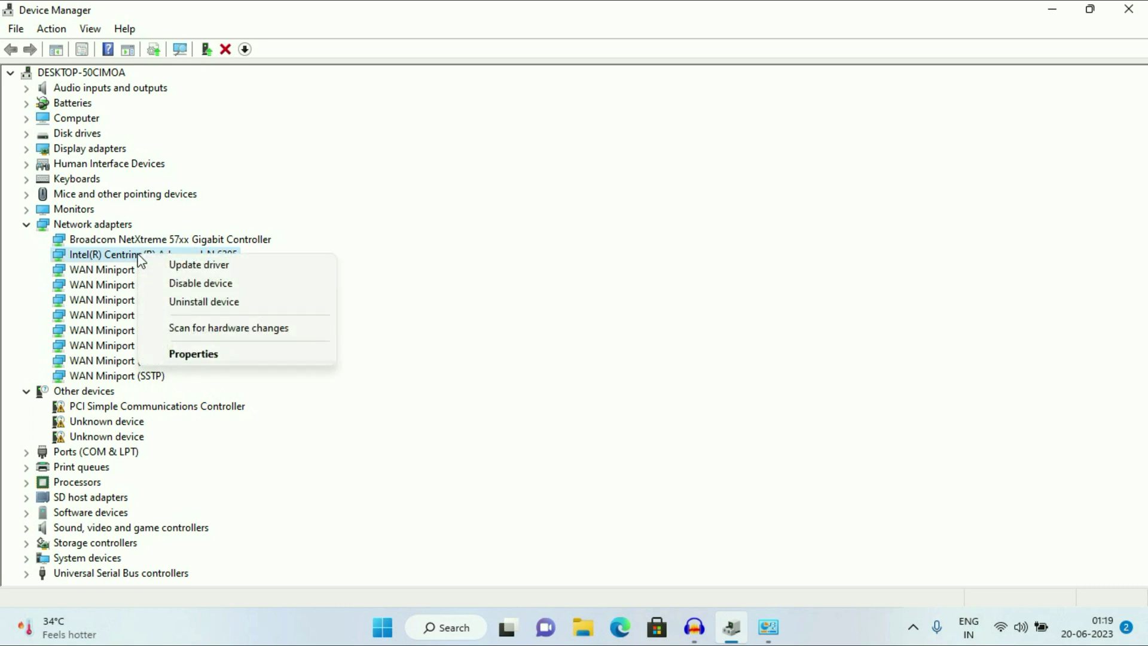
click(180, 267)
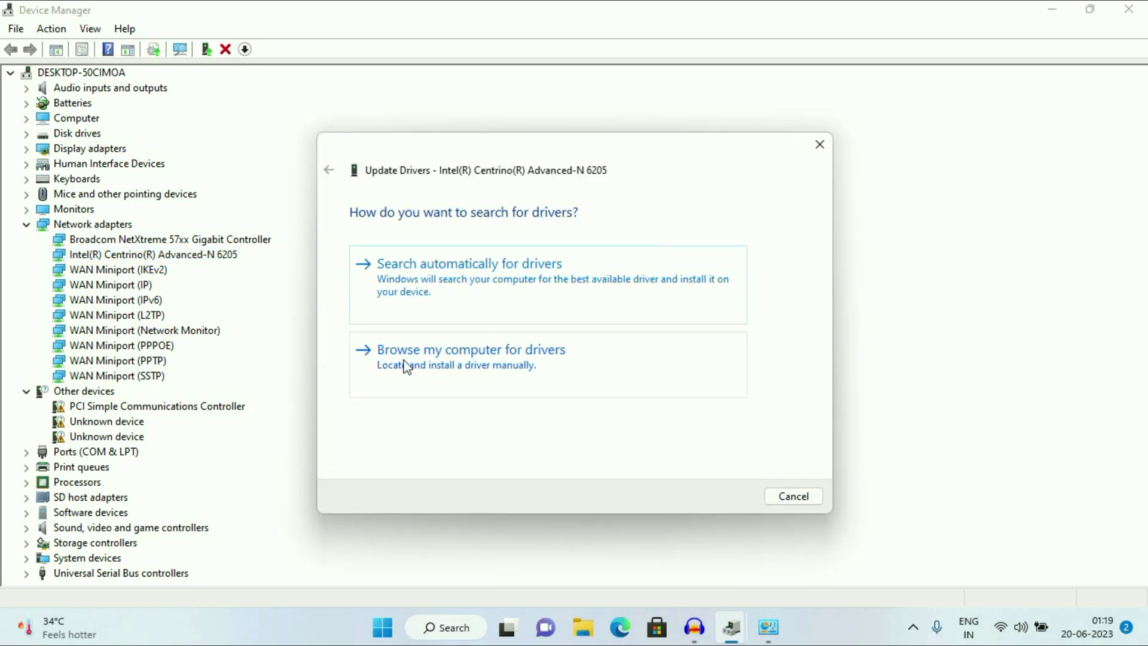
click(407, 366)
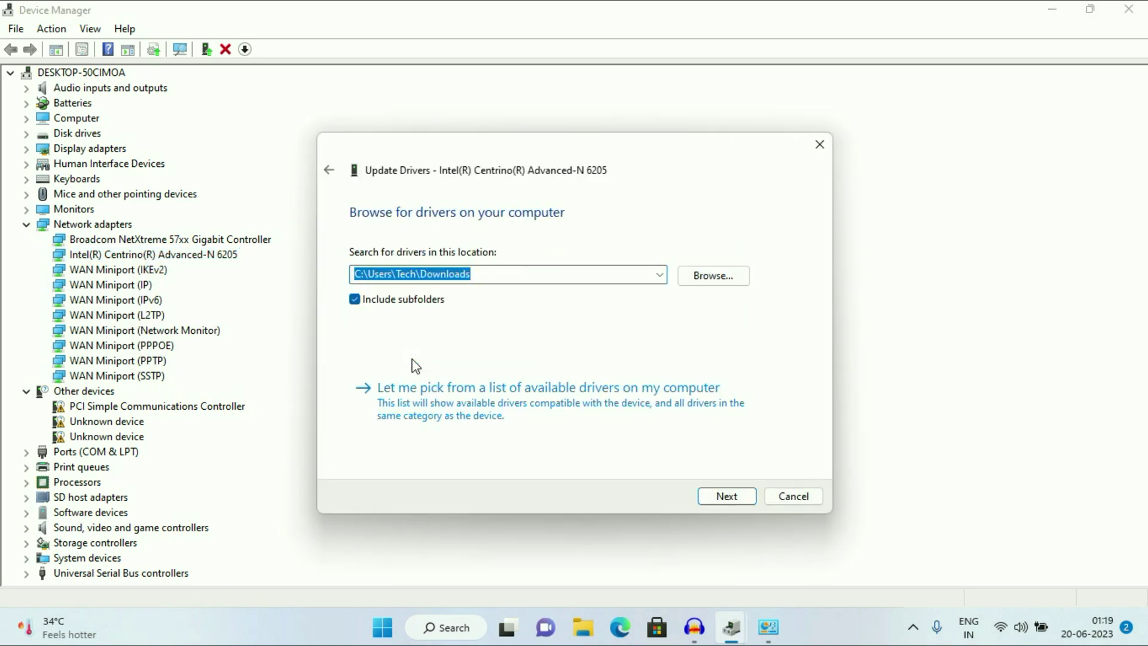
click(417, 406)
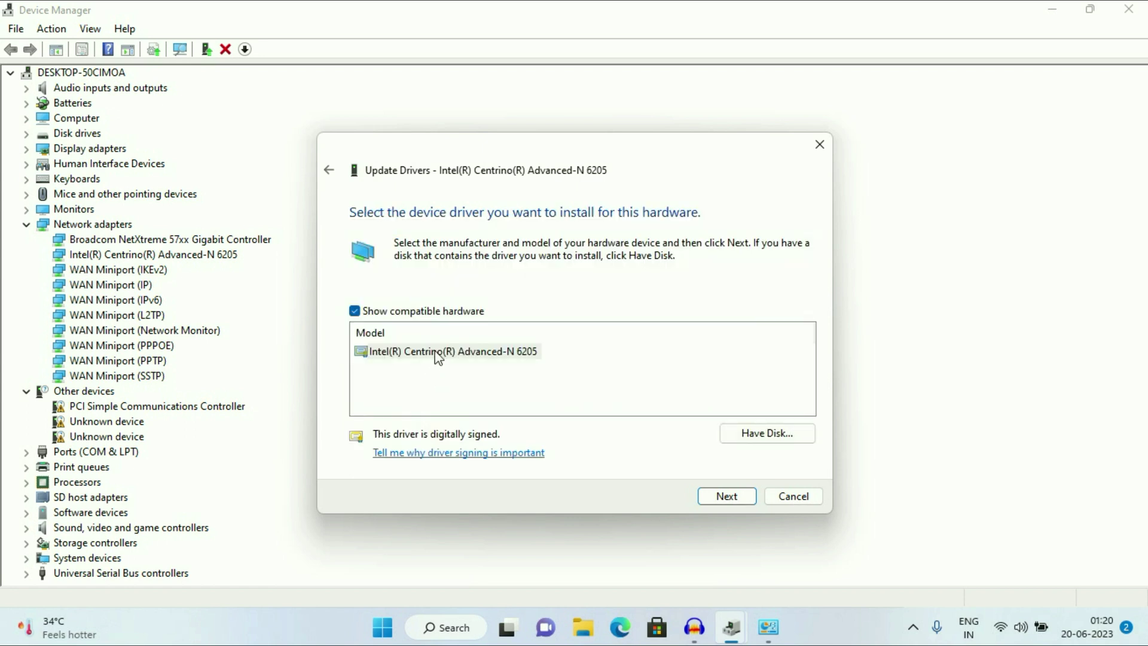
click(438, 355)
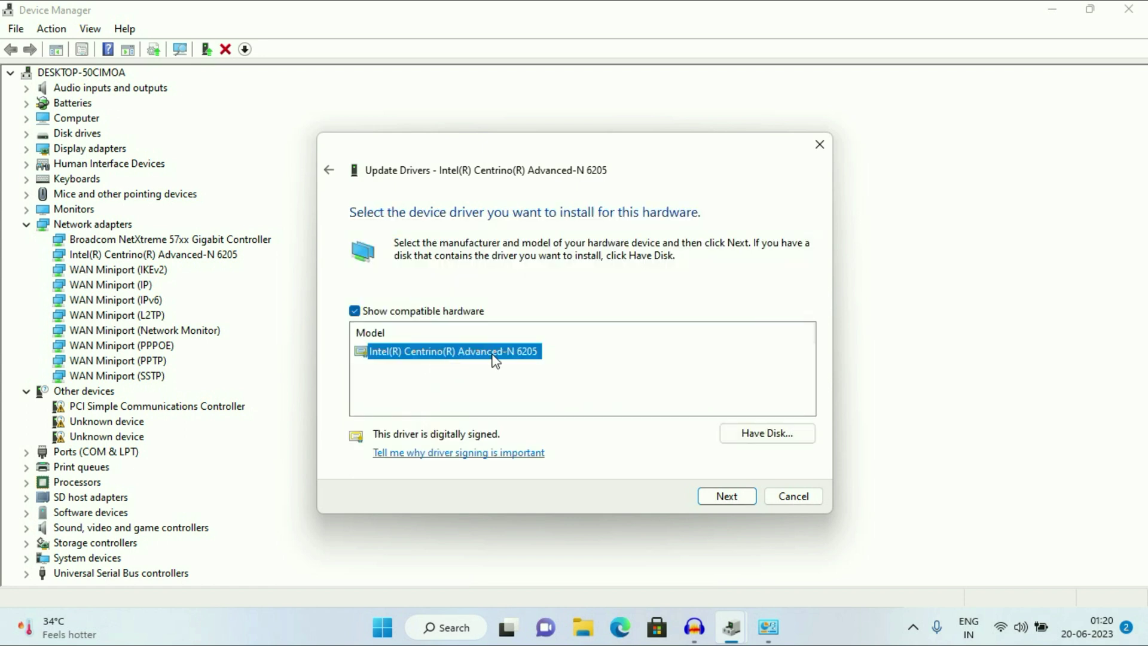
click(720, 500)
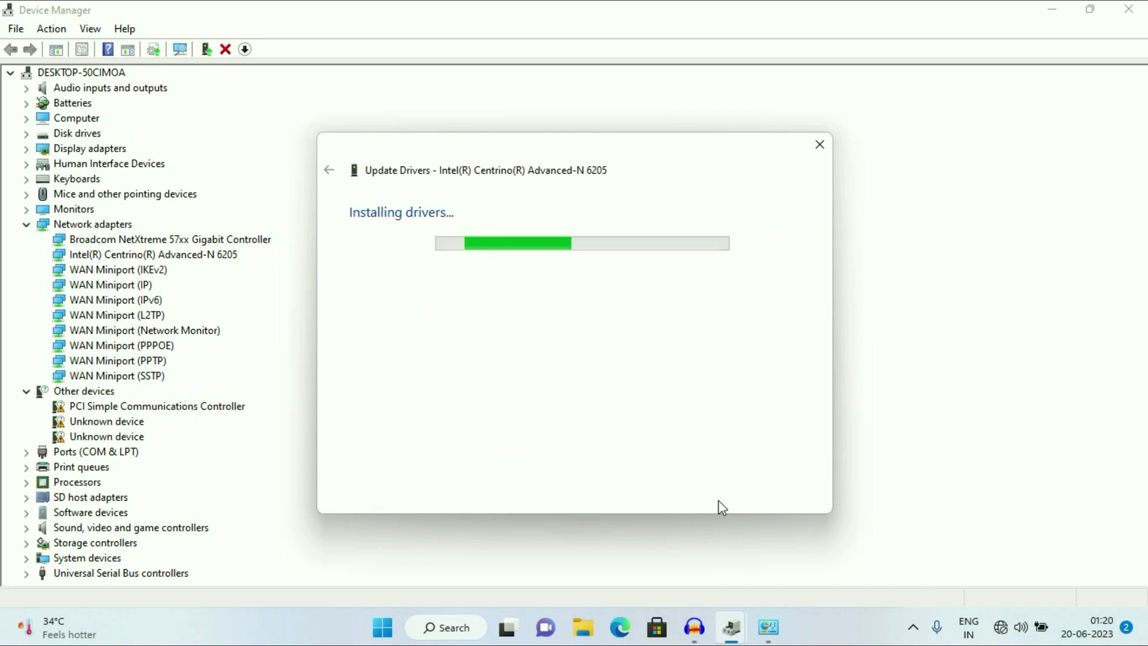
click(808, 497)
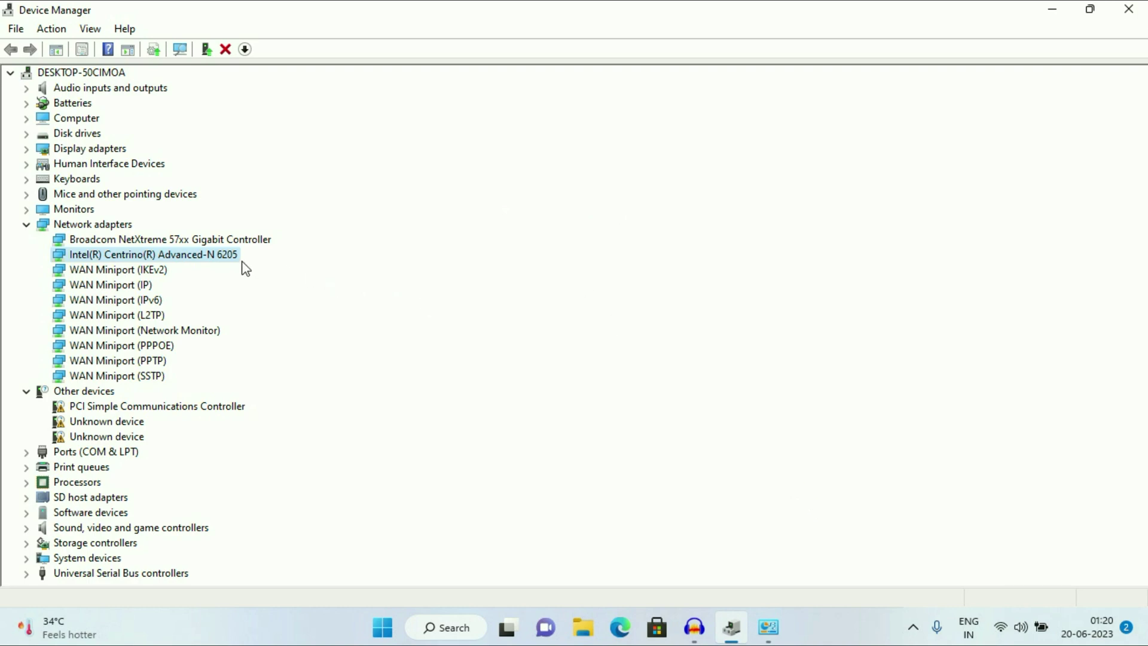
Uninstall the Intel(R) Centrino(R) Advanced-N 6205 device from Device Manager.
right_click(191, 264)
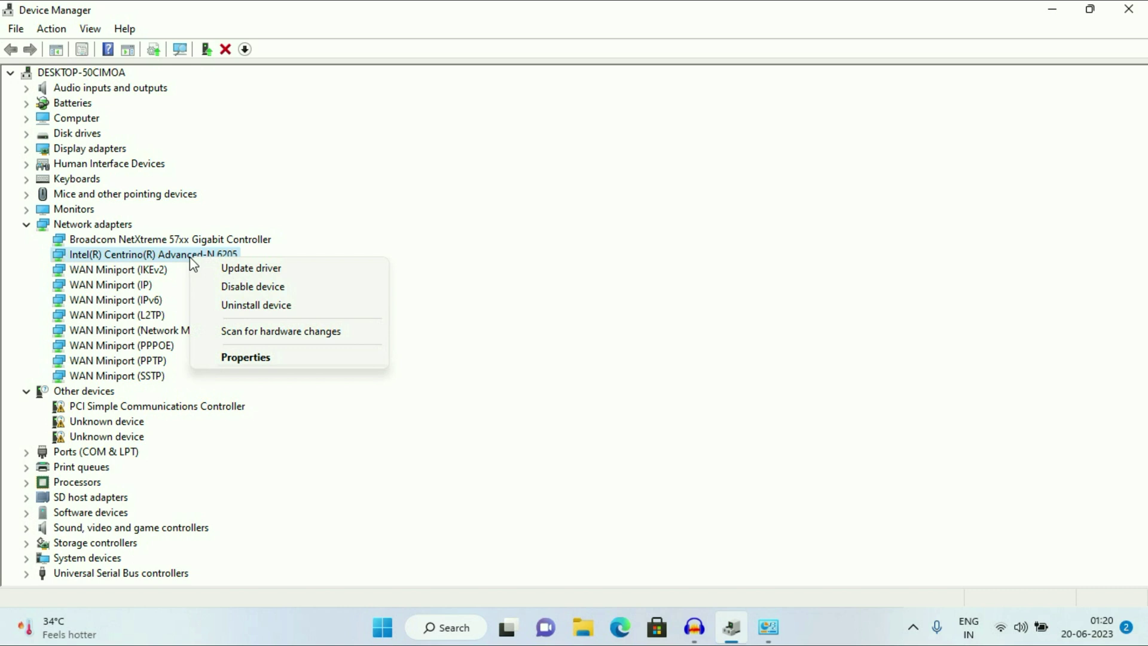
click(257, 306)
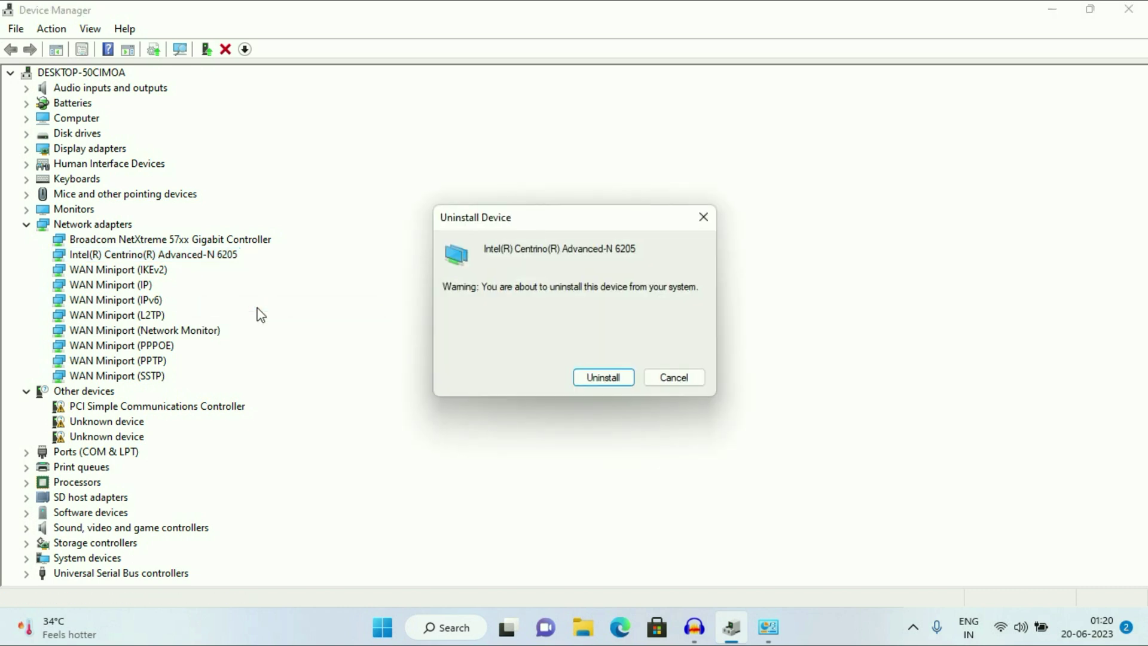
click(594, 383)
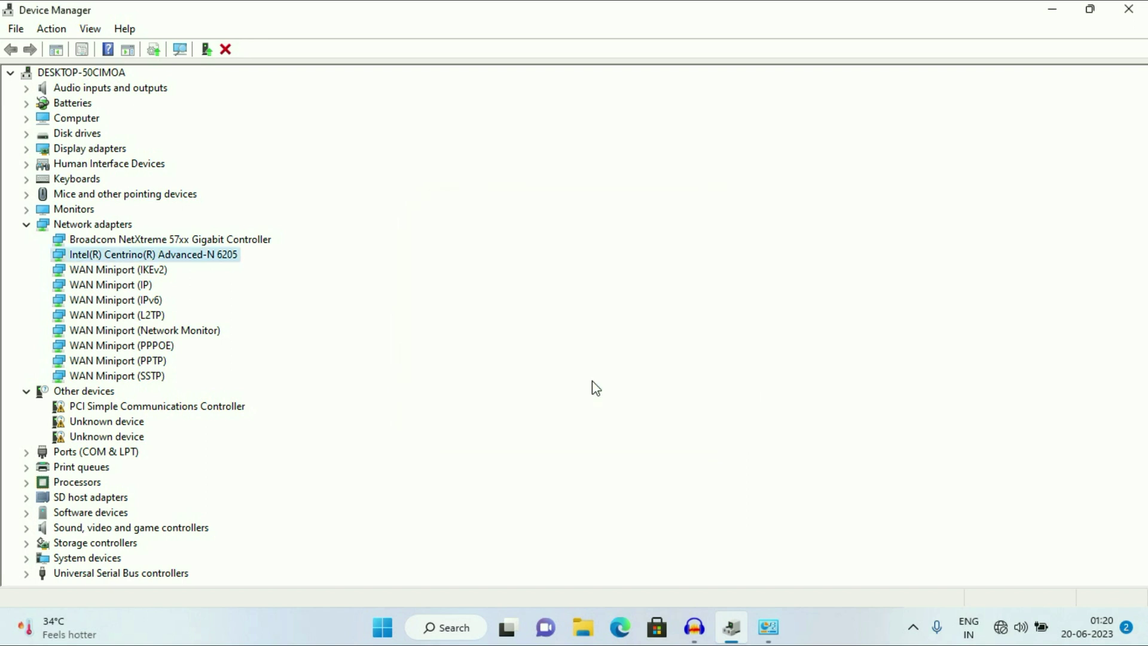
Close Device Manager, Network Connections and Network and Sharing Center to leave the desktop.
click(1128, 9)
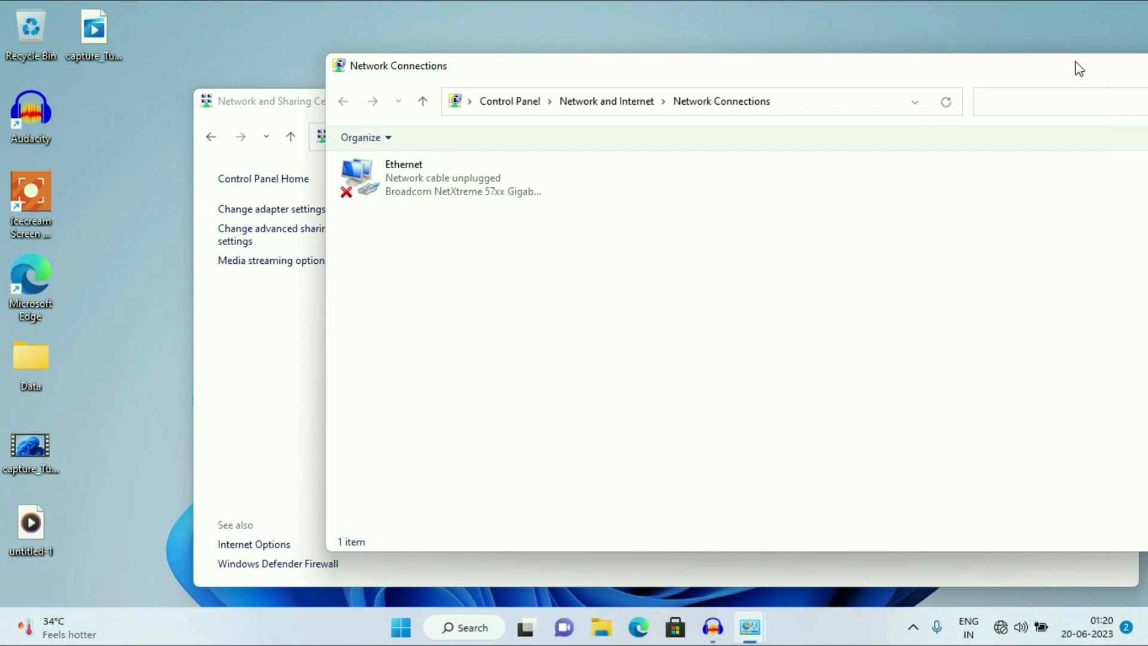
drag(1076, 66, 915, 72)
click(1052, 73)
click(1119, 103)
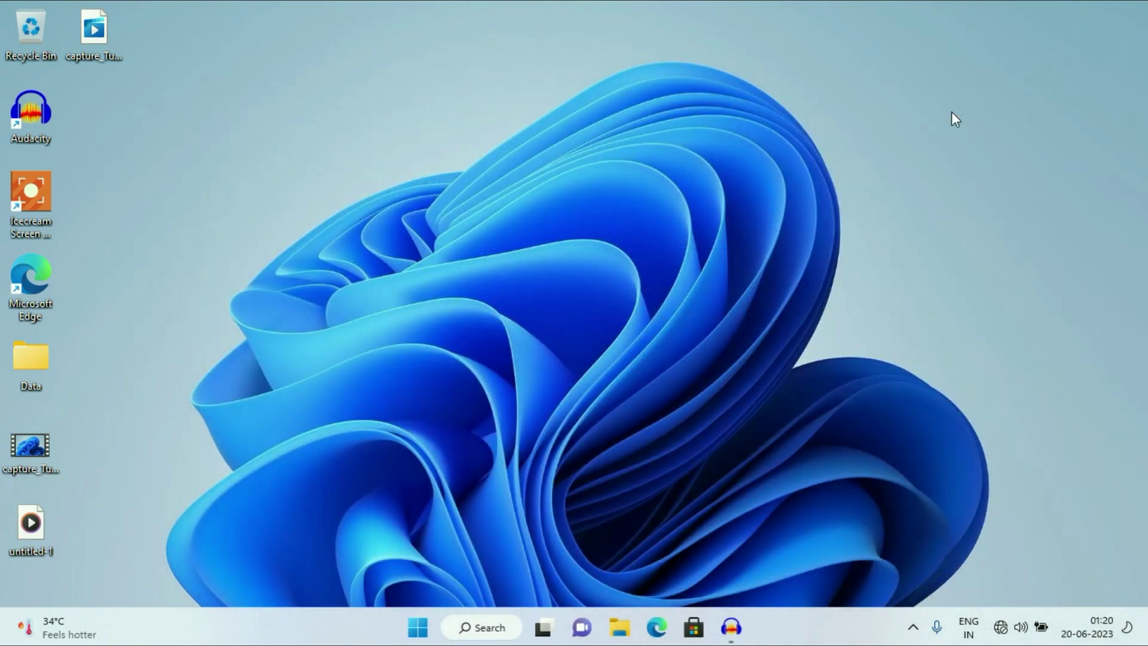